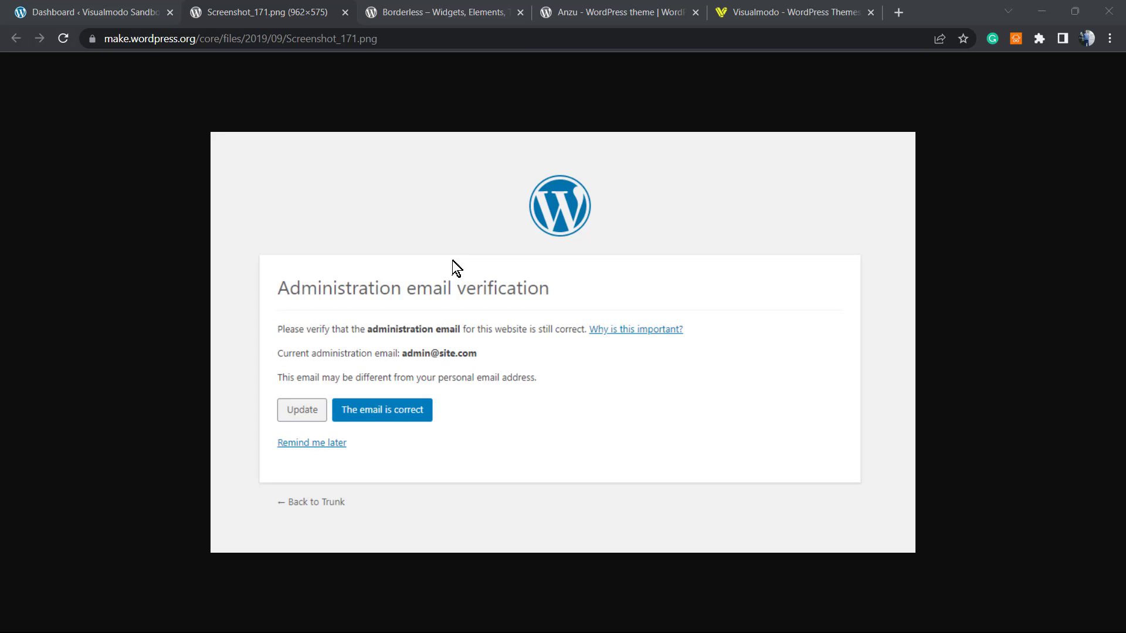
# - Go from the admin dashboard to Plugins > Add New to reach the Add Plugins page
pyautogui.click(158, 9)
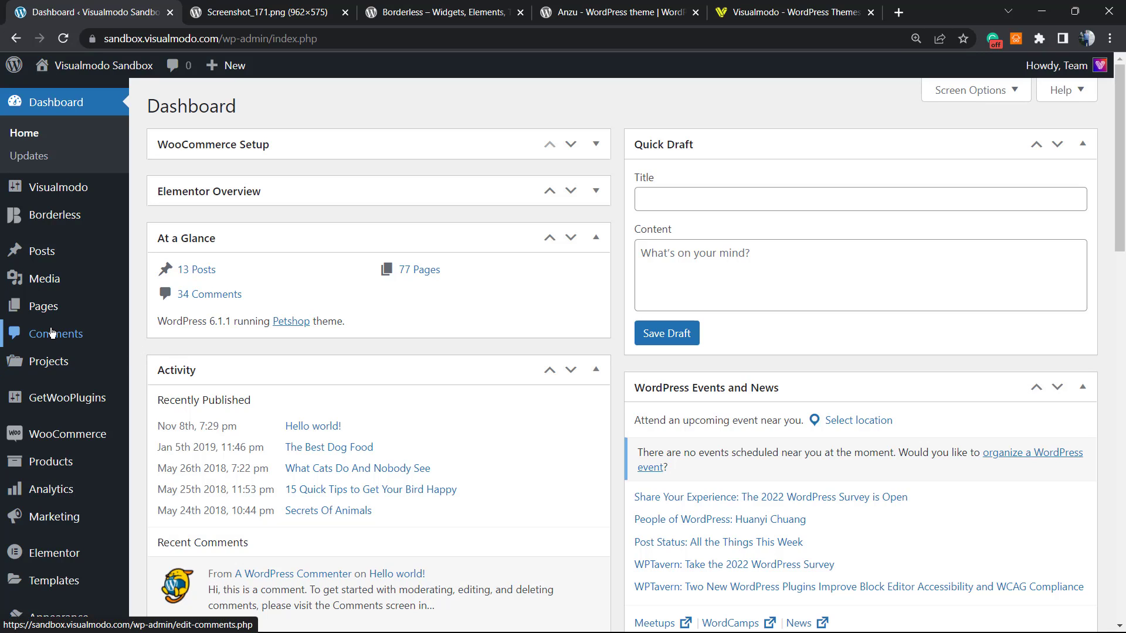
pyautogui.scroll(-3, 70, 346)
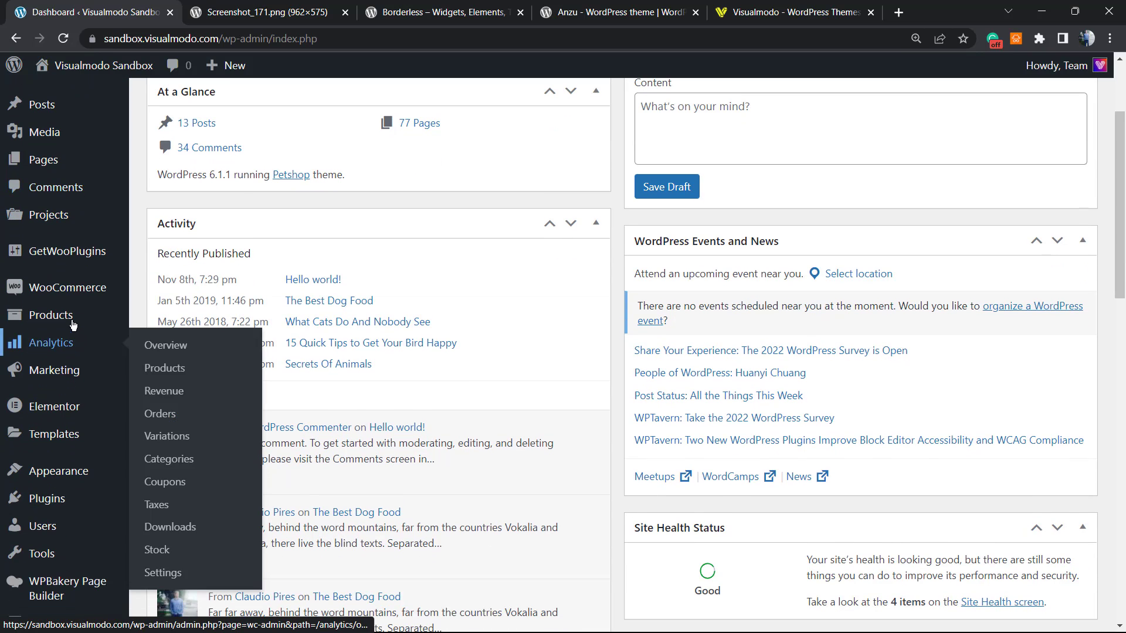
pyautogui.moveTo(47, 500)
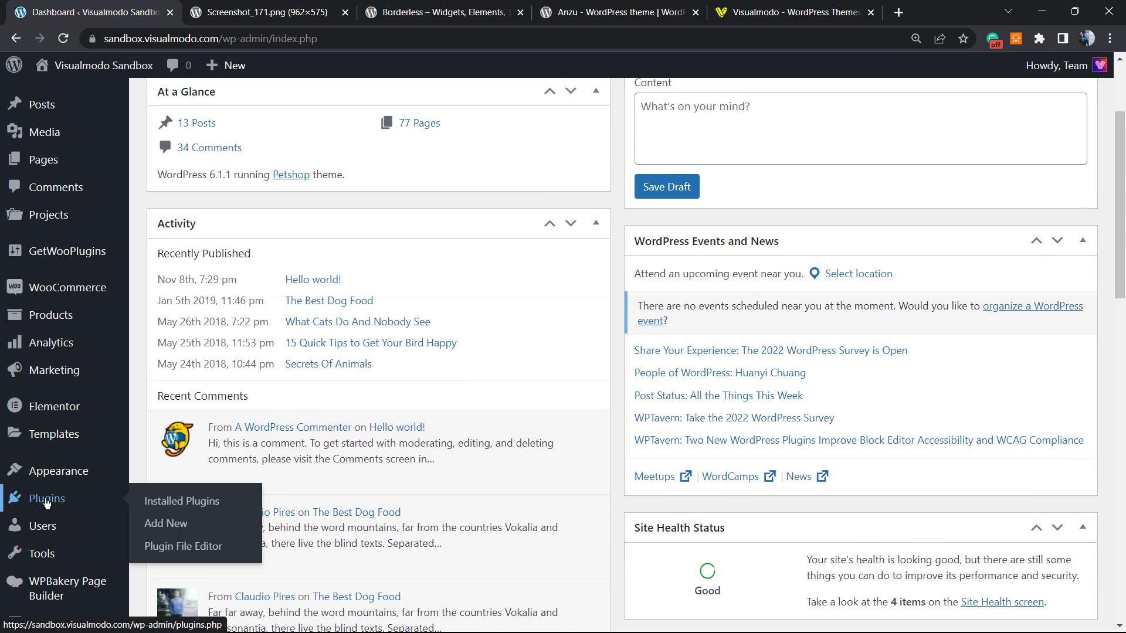
pyautogui.click(179, 526)
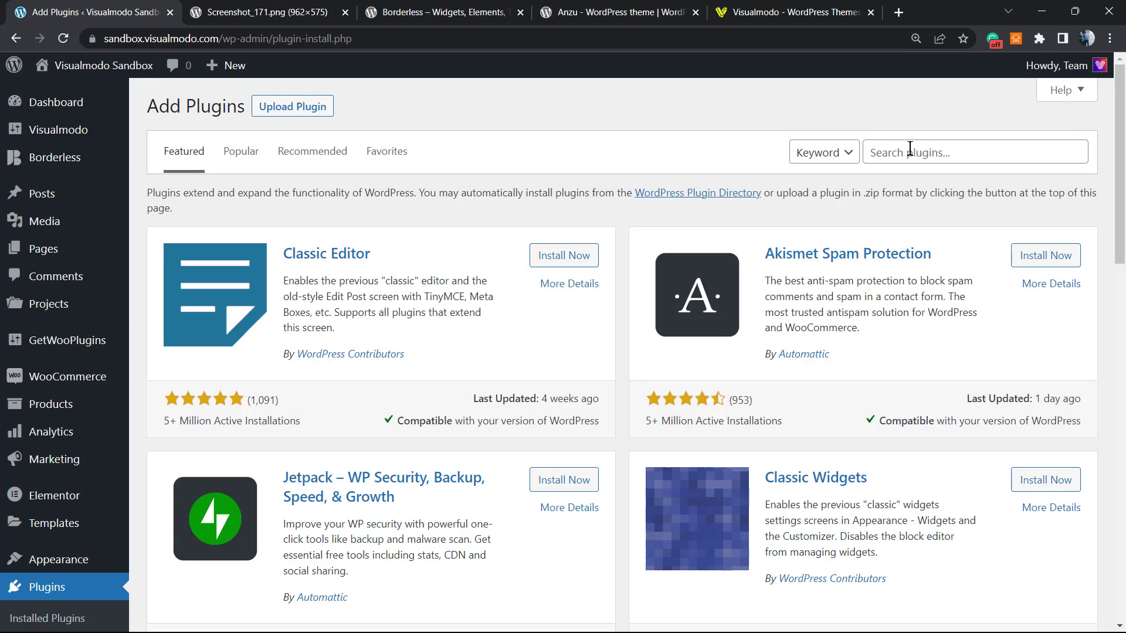
# - Search plugins for 'wp code', then install and activate WPCode – Insert Headers and Footers
pyautogui.click(910, 149)
pyautogui.write('wp ')
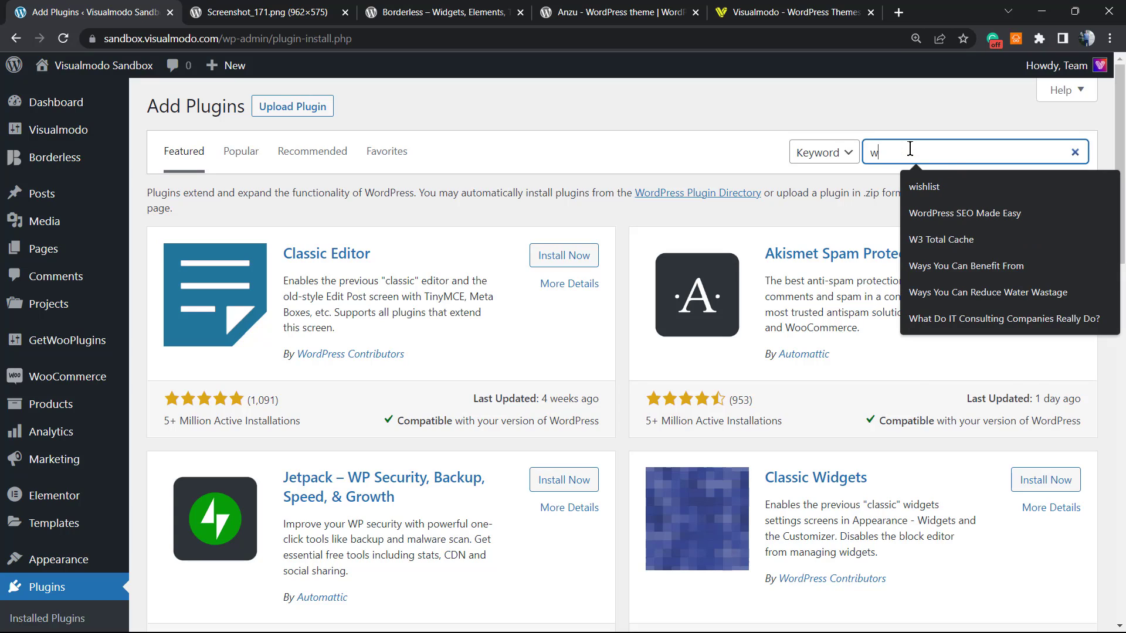
pyautogui.write('code')
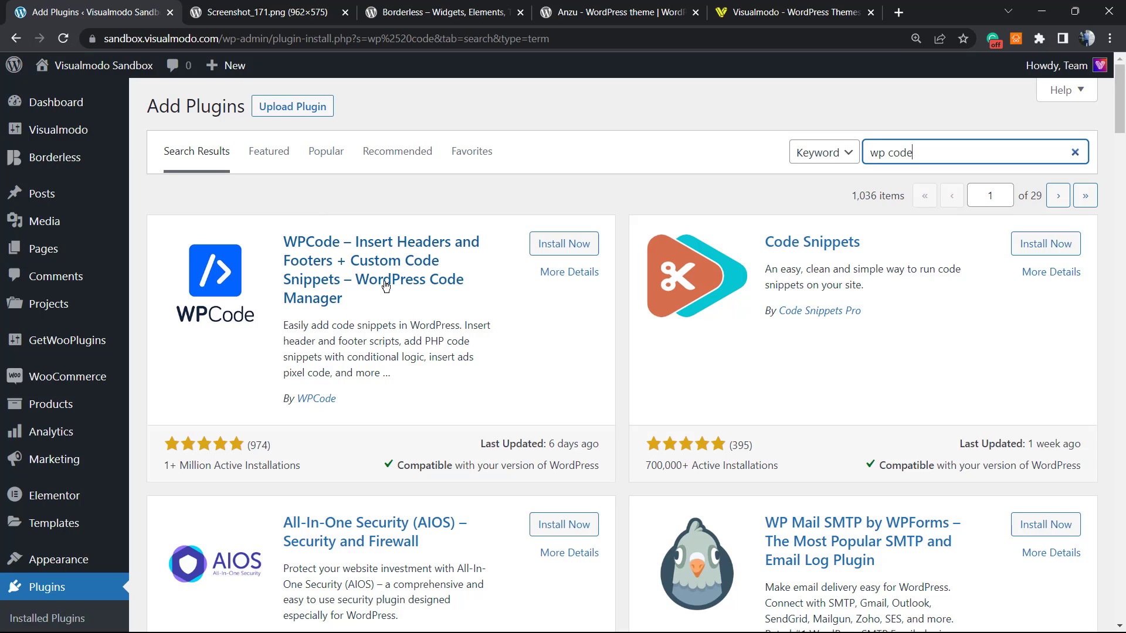
pyautogui.click(552, 255)
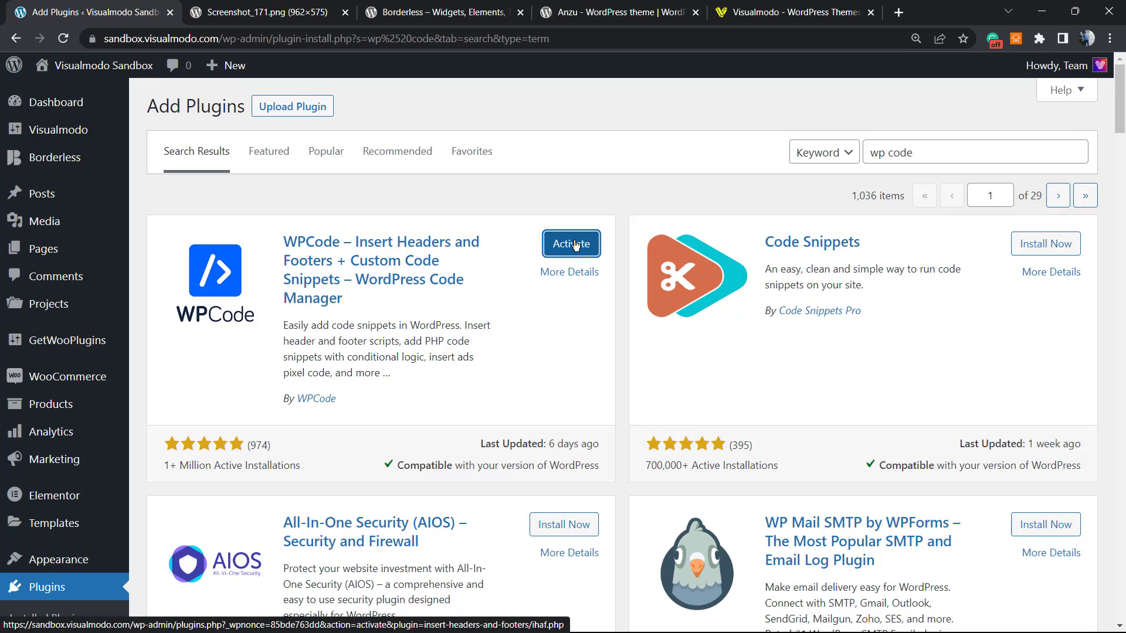
pyautogui.click(573, 245)
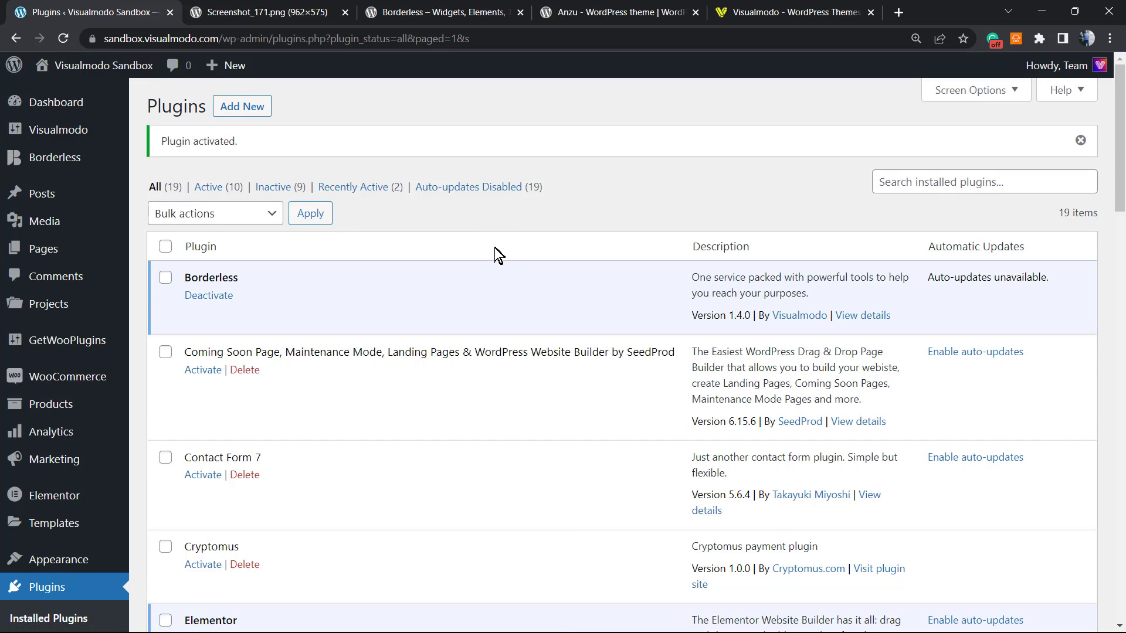
# - Open Code Snippets > + Add Snippet from the admin sidebar
pyautogui.scroll(-5, 392, 315)
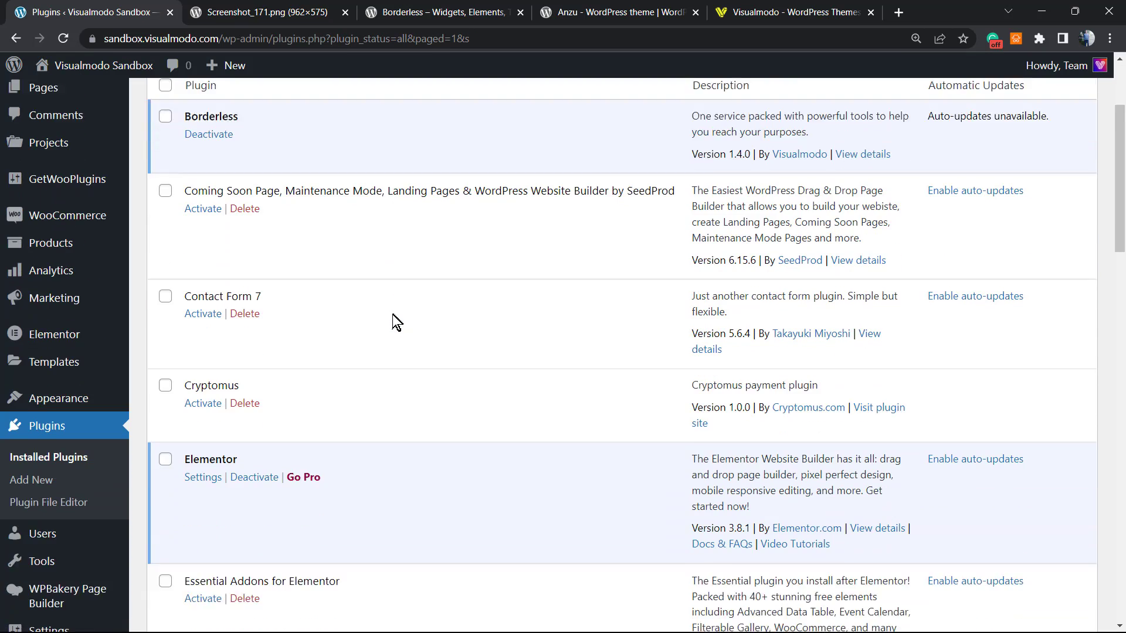
pyautogui.scroll(-7, 394, 321)
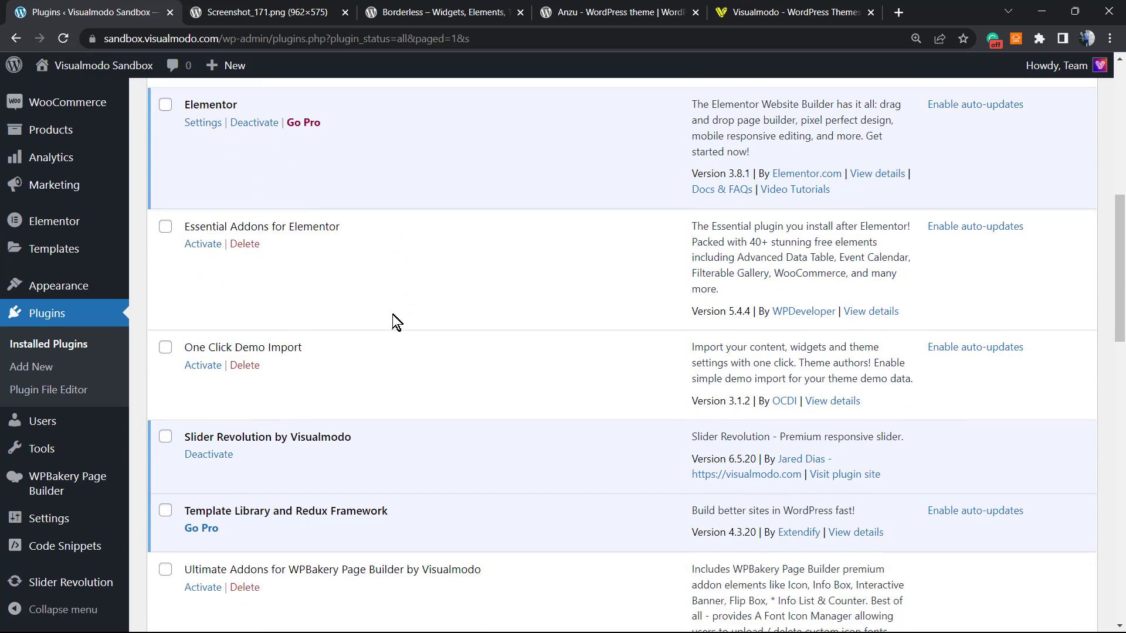
pyautogui.scroll(-2, 396, 322)
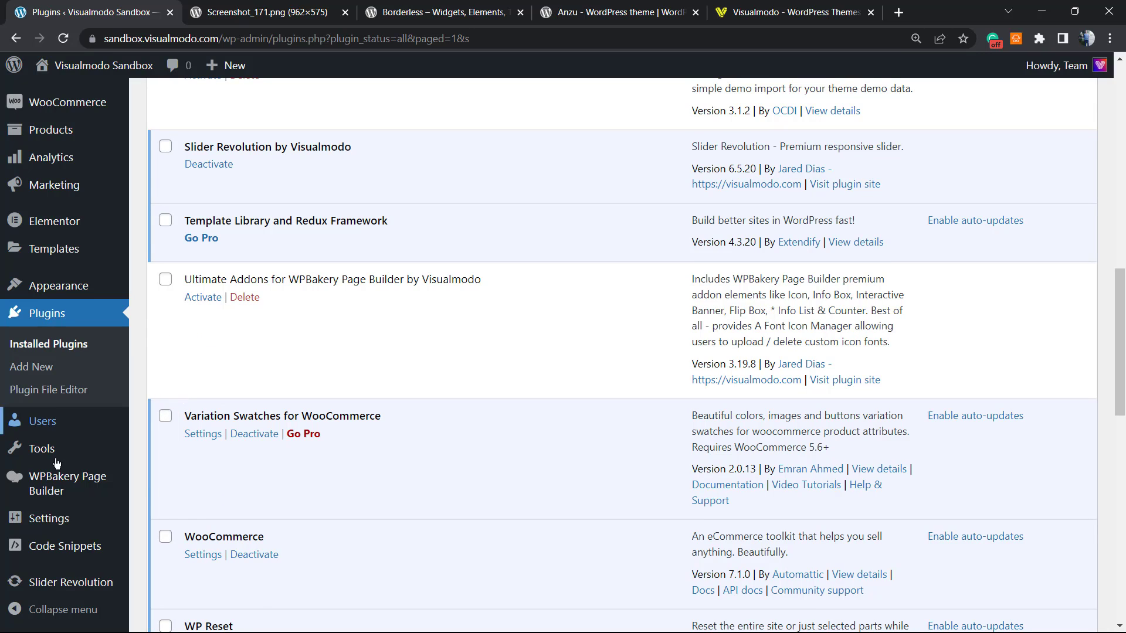
pyautogui.moveTo(57, 528)
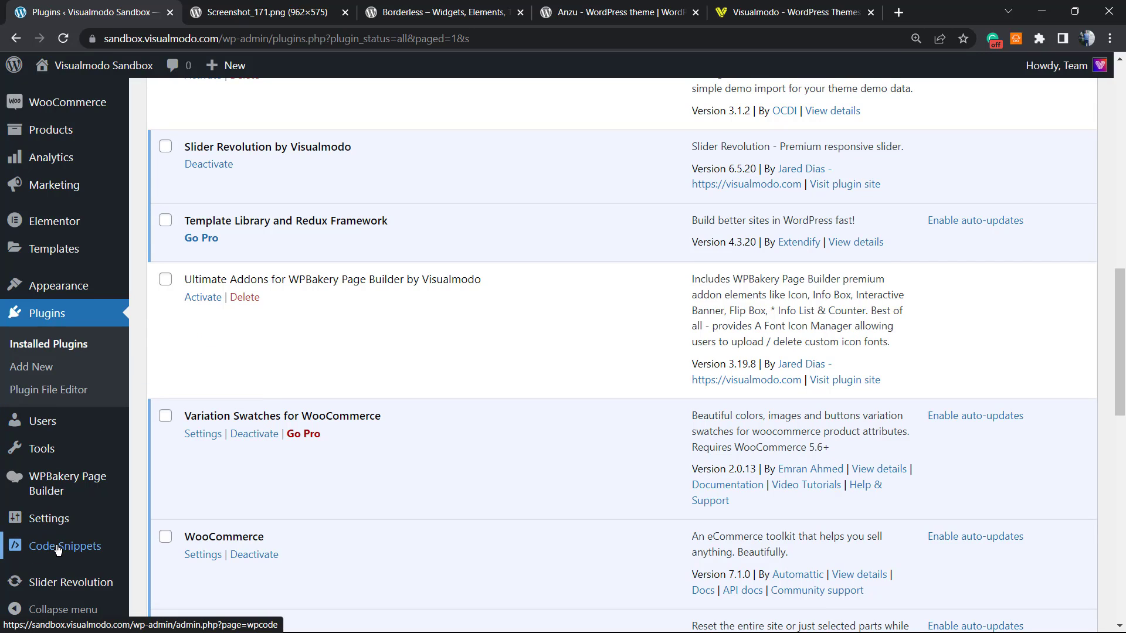
pyautogui.moveTo(54, 559)
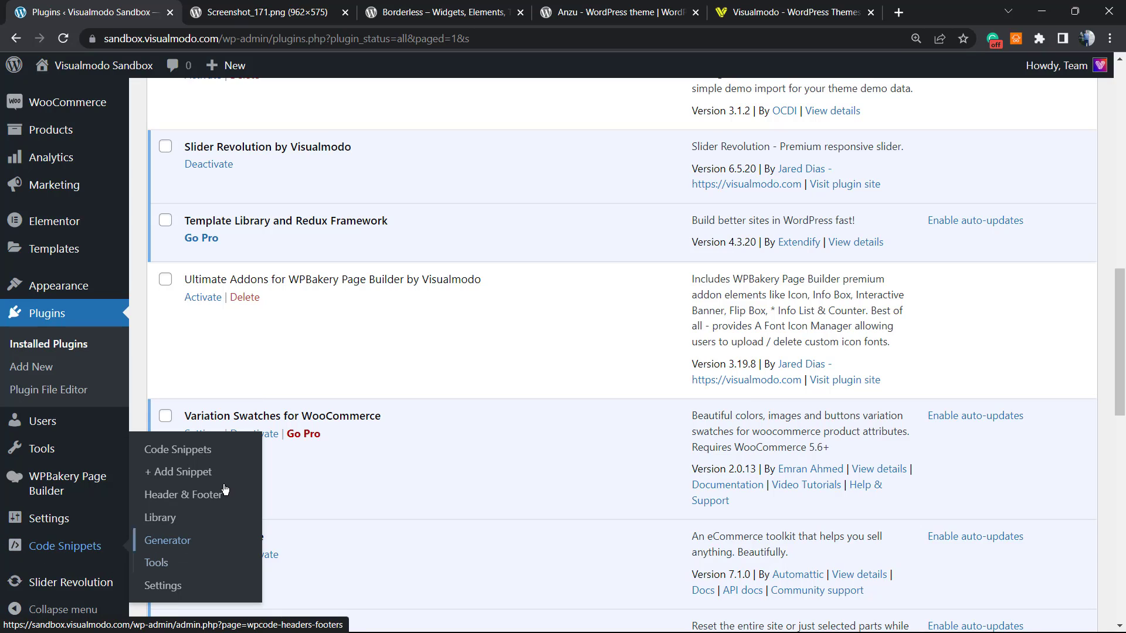
pyautogui.click(177, 477)
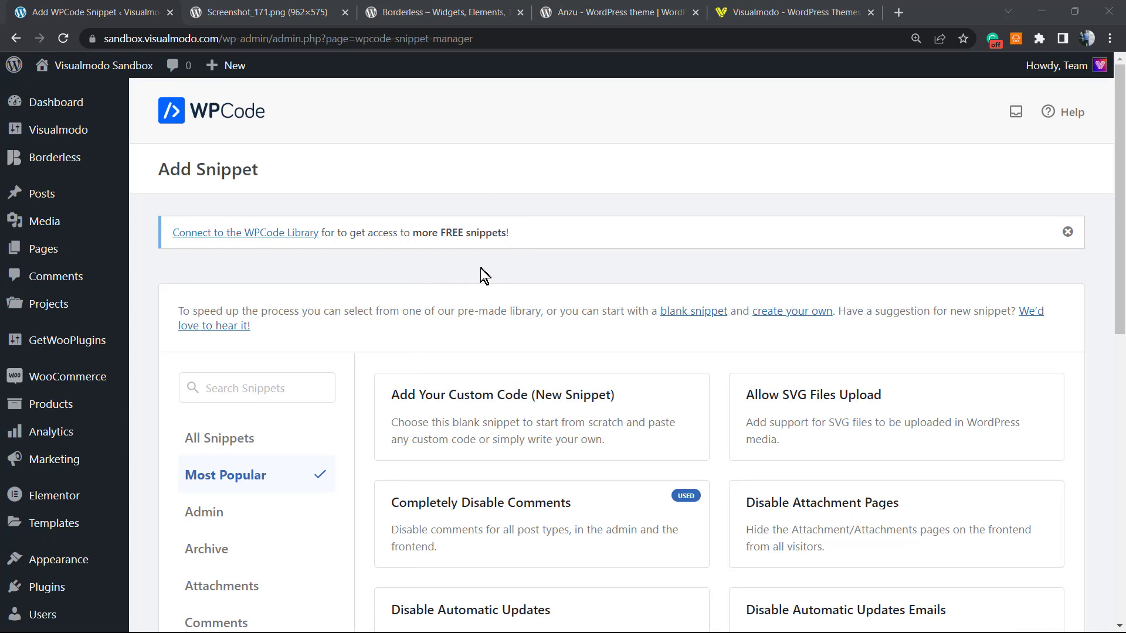
# - Start a blank custom snippet titled 'wp remove admin notice'
pyautogui.scroll(-1, 493, 277)
pyautogui.moveTo(458, 358)
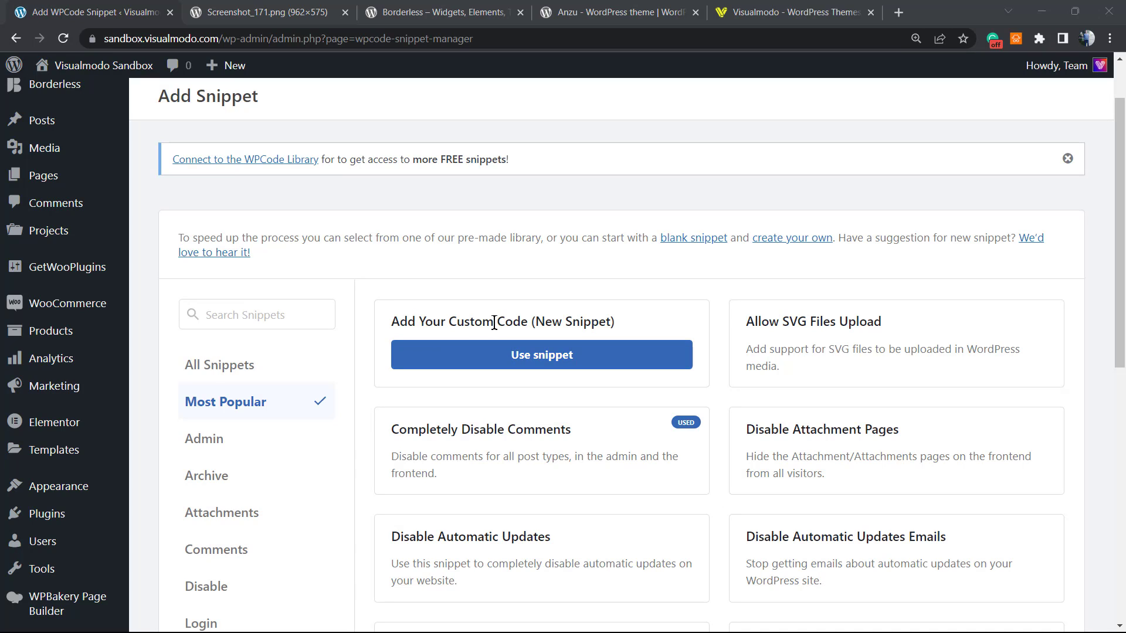
pyautogui.click(512, 354)
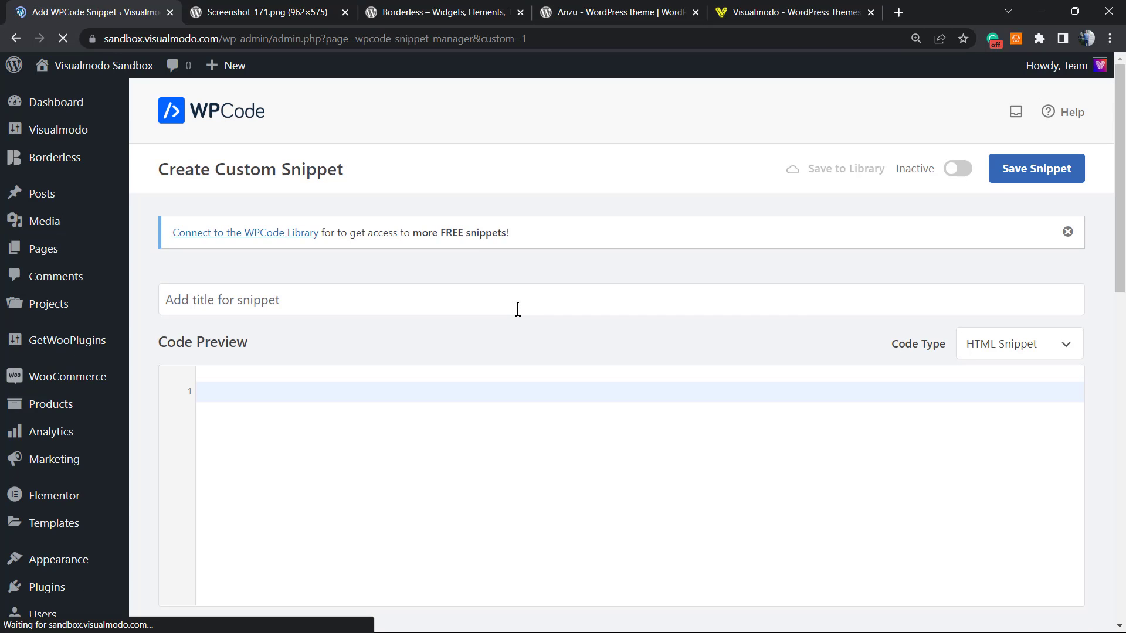
pyautogui.click(297, 303)
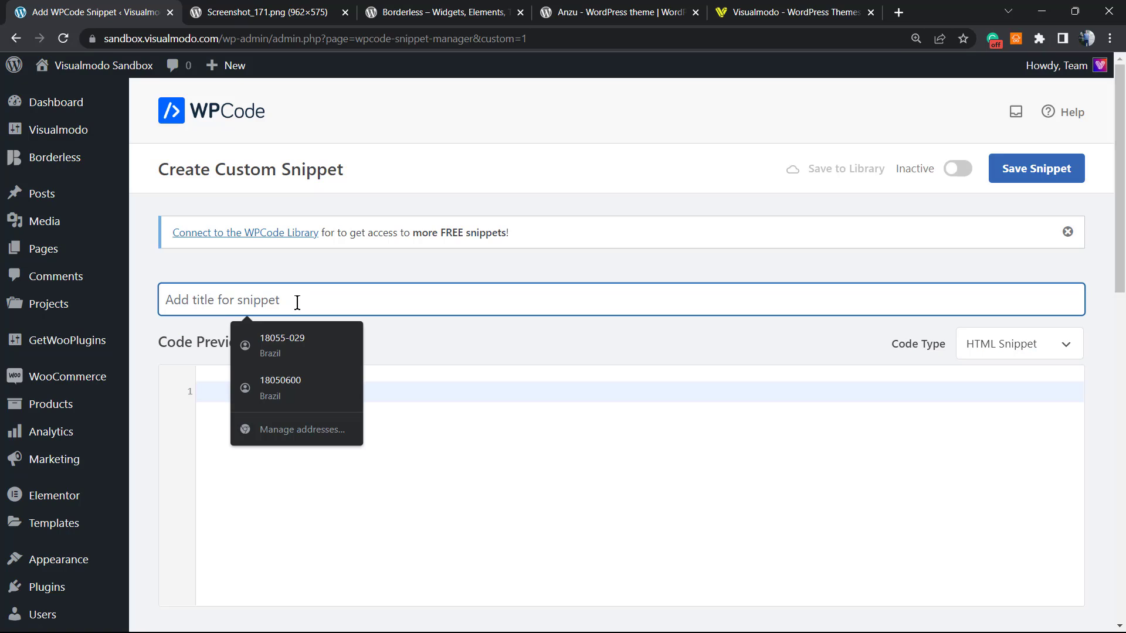
pyautogui.click(428, 344)
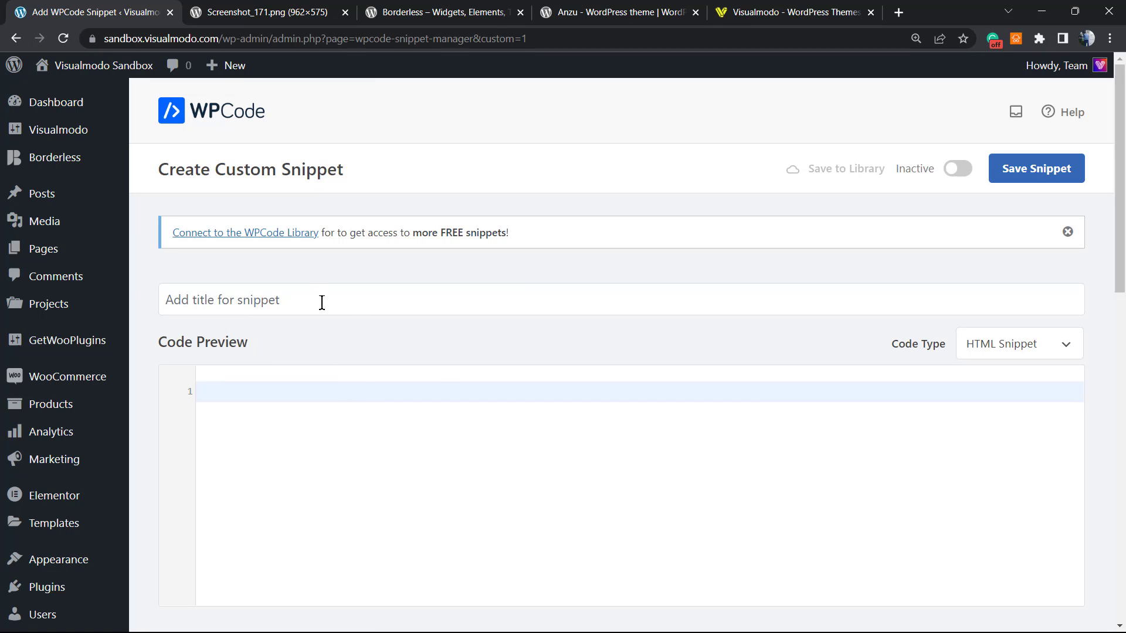
pyautogui.click(322, 302)
pyautogui.write('w')
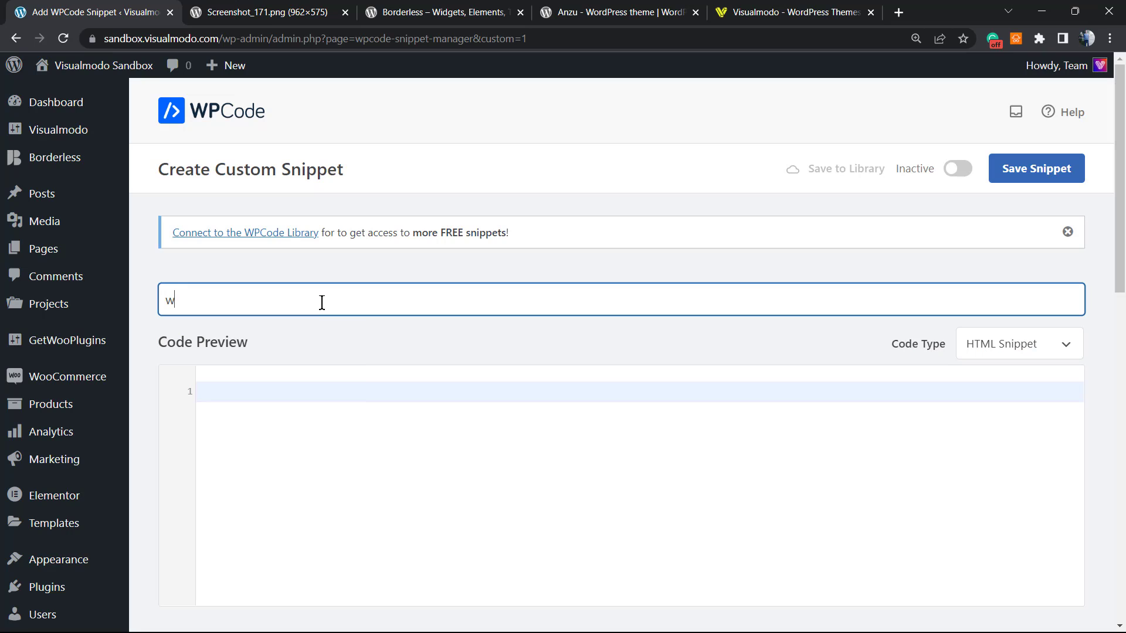
pyautogui.write('p remove admin notice')
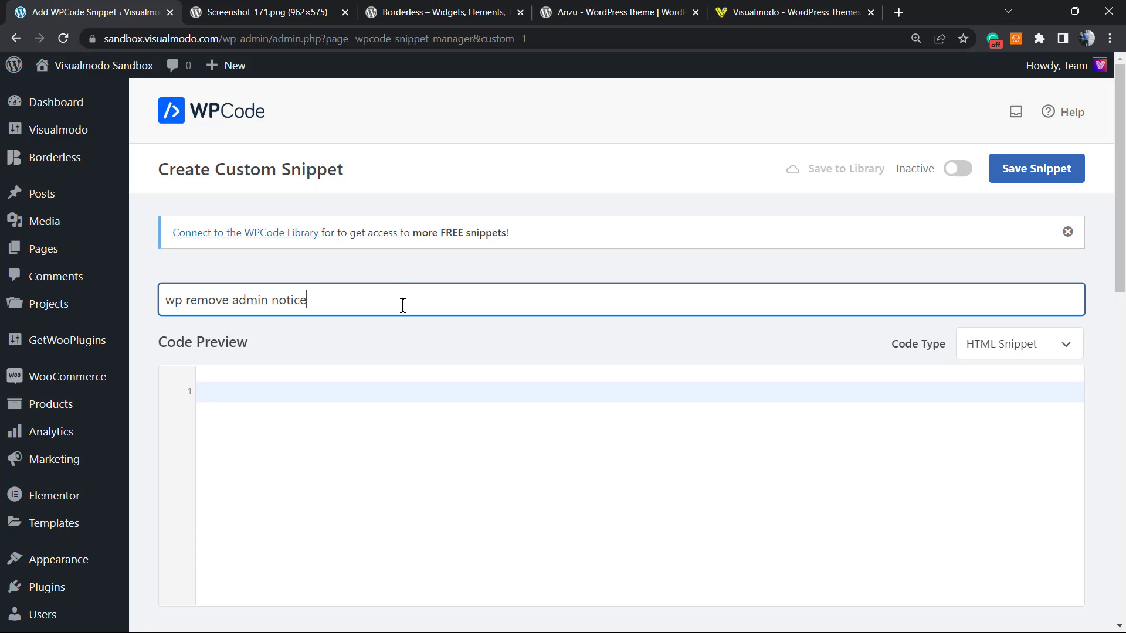
# - Zoom the page to 125% and open the Code Type dropdown
pyautogui.scroll(-1, 837, 291)
pyautogui.scroll(2, 651, 291)
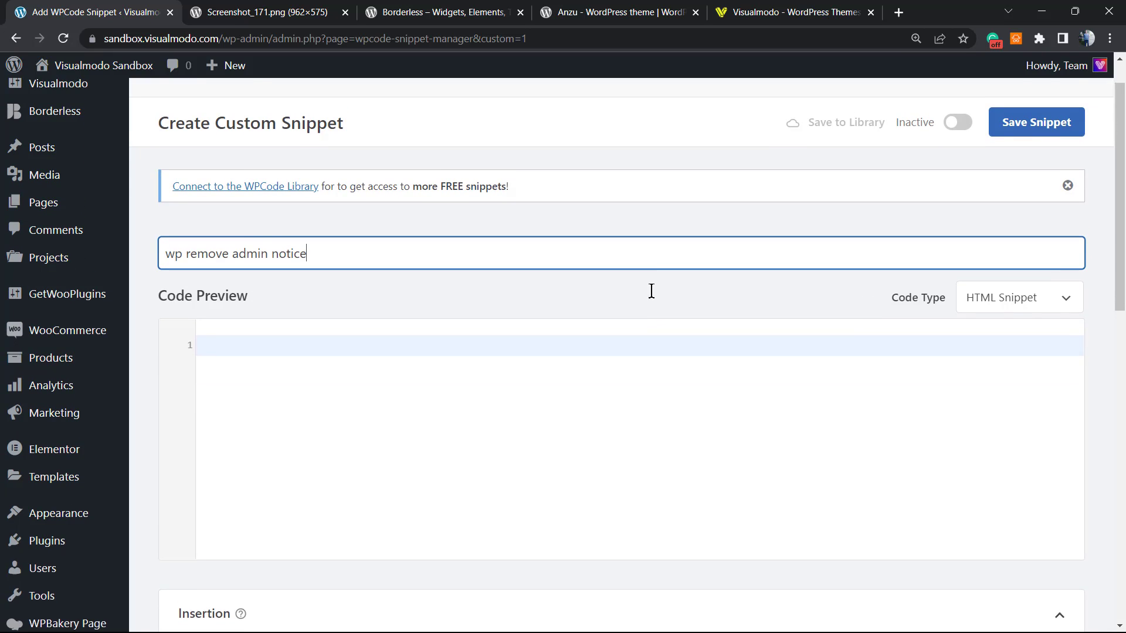
pyautogui.hotkey('ctrl', '+')
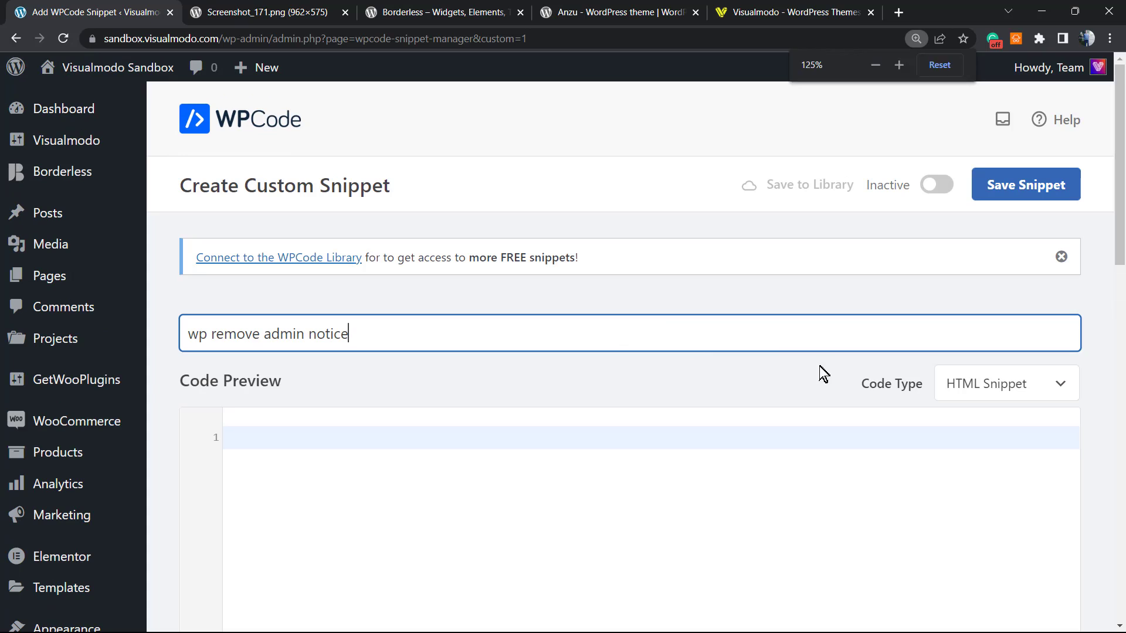
pyautogui.doubleClick(864, 384)
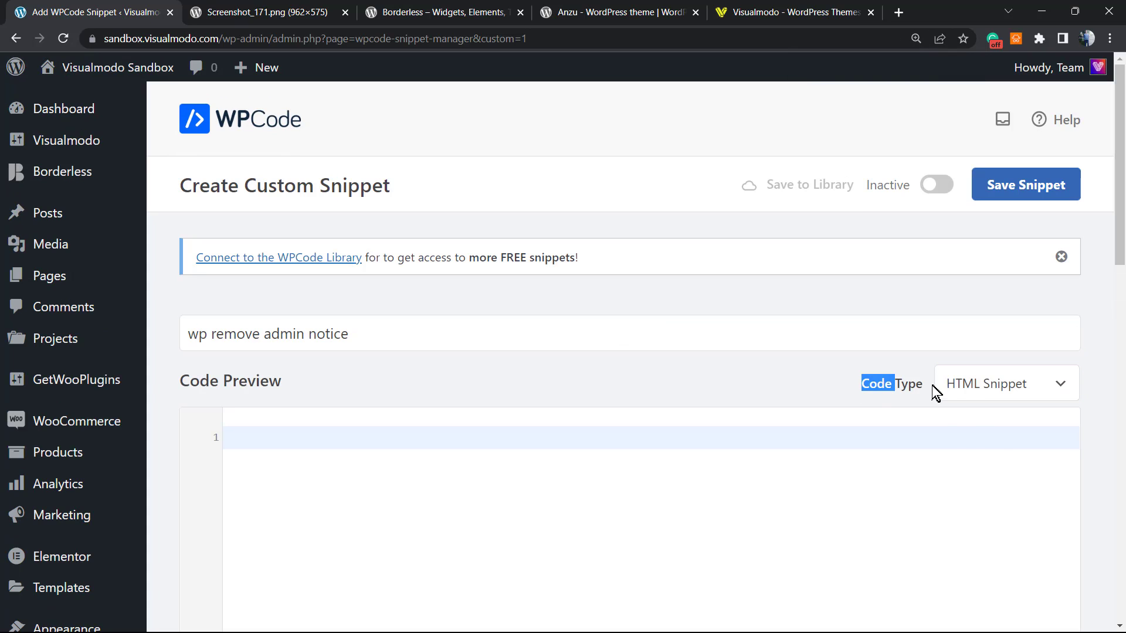
pyautogui.click(973, 386)
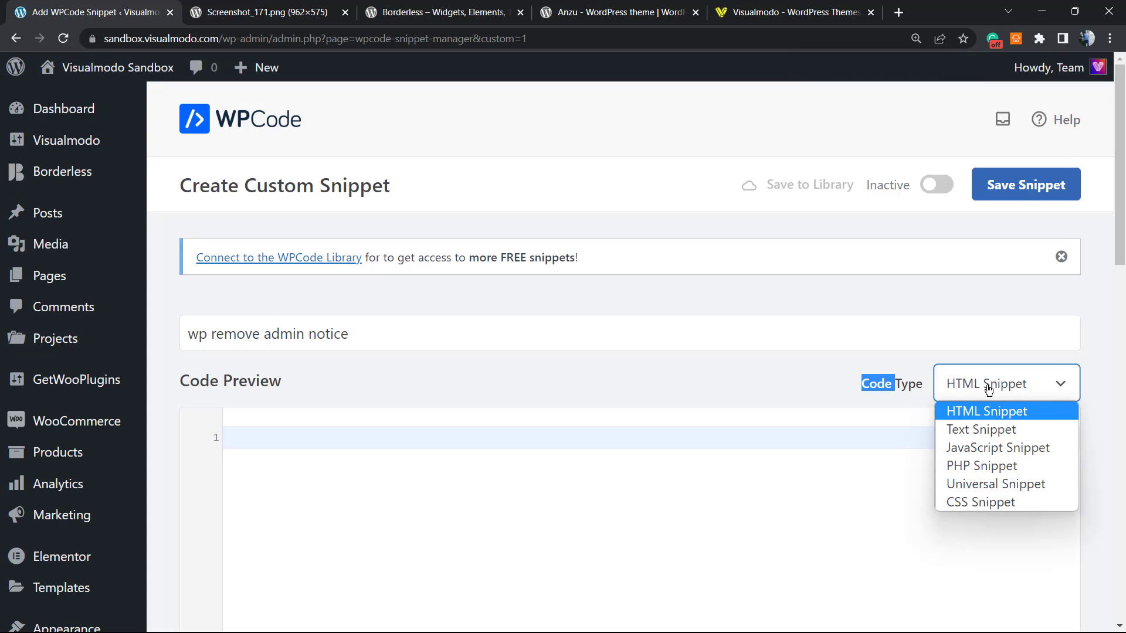
# - Choose PHP Snippet and paste add_filter( 'admin_email_check_interval', '__return_false' ); into the code editor
pyautogui.click(984, 467)
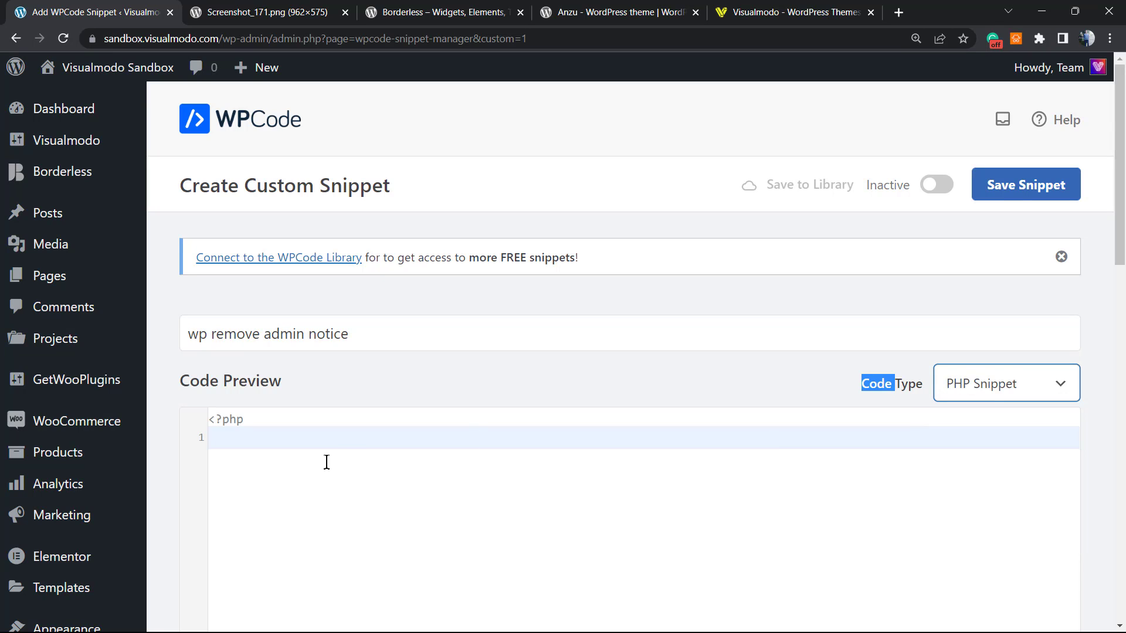
pyautogui.click(341, 450)
pyautogui.write("// Disable WordPress Administration Email verification Screen add_filter( 'admin_email_check_interval', '__return_false' );")
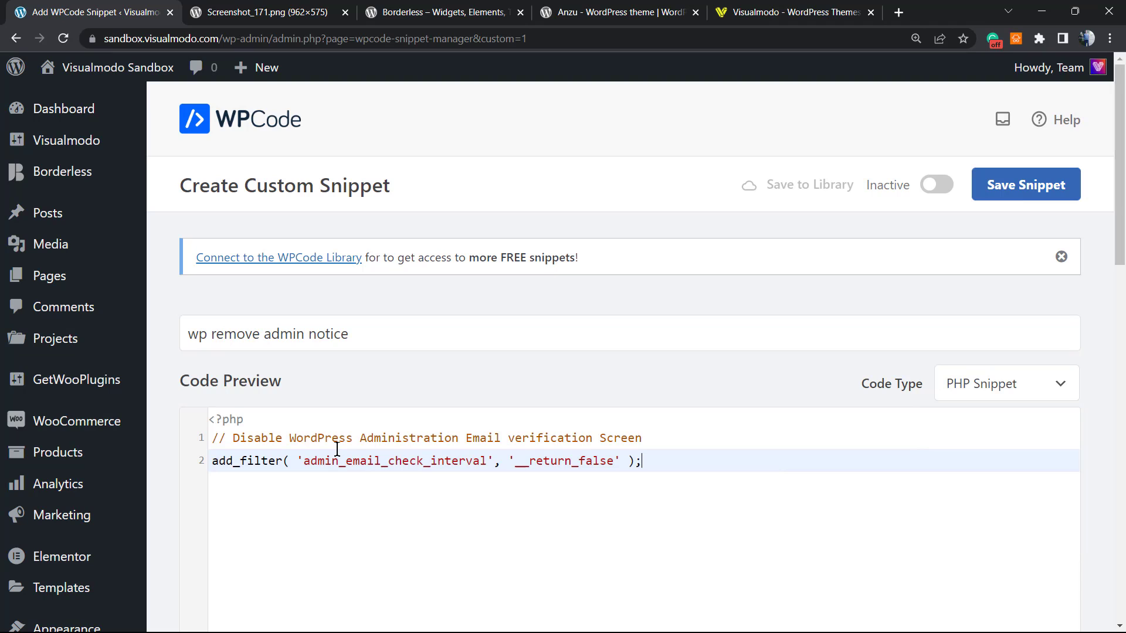
pyautogui.scroll(-1, 336, 448)
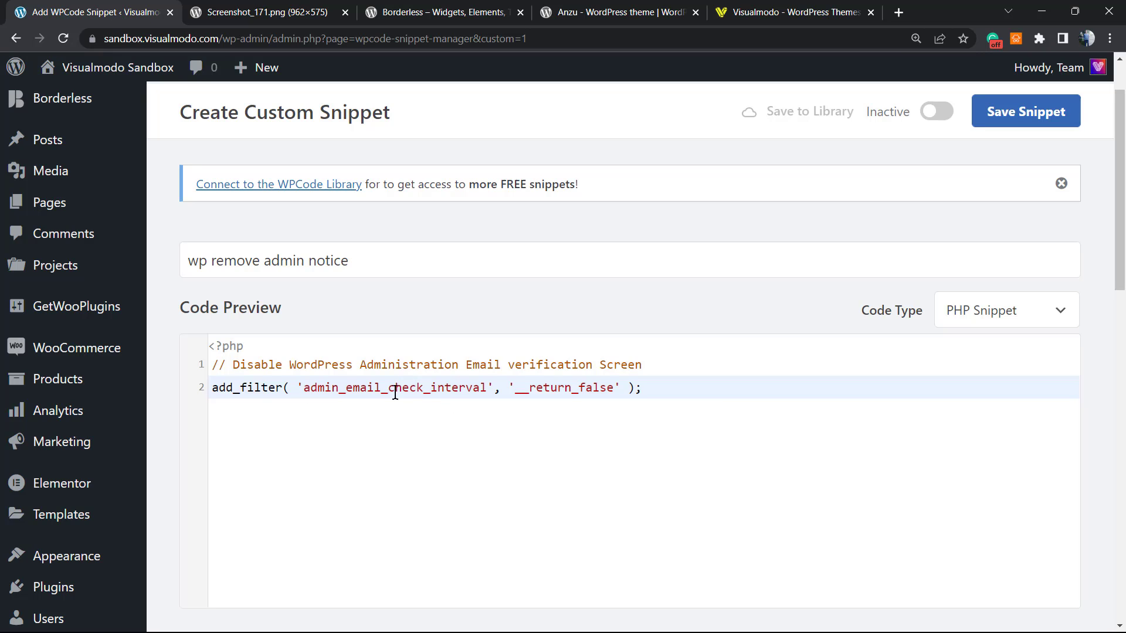
pyautogui.moveTo(696, 394)
pyautogui.mouseDown()
pyautogui.moveTo(186, 404)
pyautogui.moveTo(171, 372)
pyautogui.moveTo(659, 387)
pyautogui.moveTo(403, 403)
pyautogui.moveTo(219, 389)
pyautogui.moveTo(193, 377)
pyautogui.moveTo(604, 365)
pyautogui.moveTo(693, 385)
pyautogui.mouseUp()
pyautogui.scroll(-1, 328, 338)
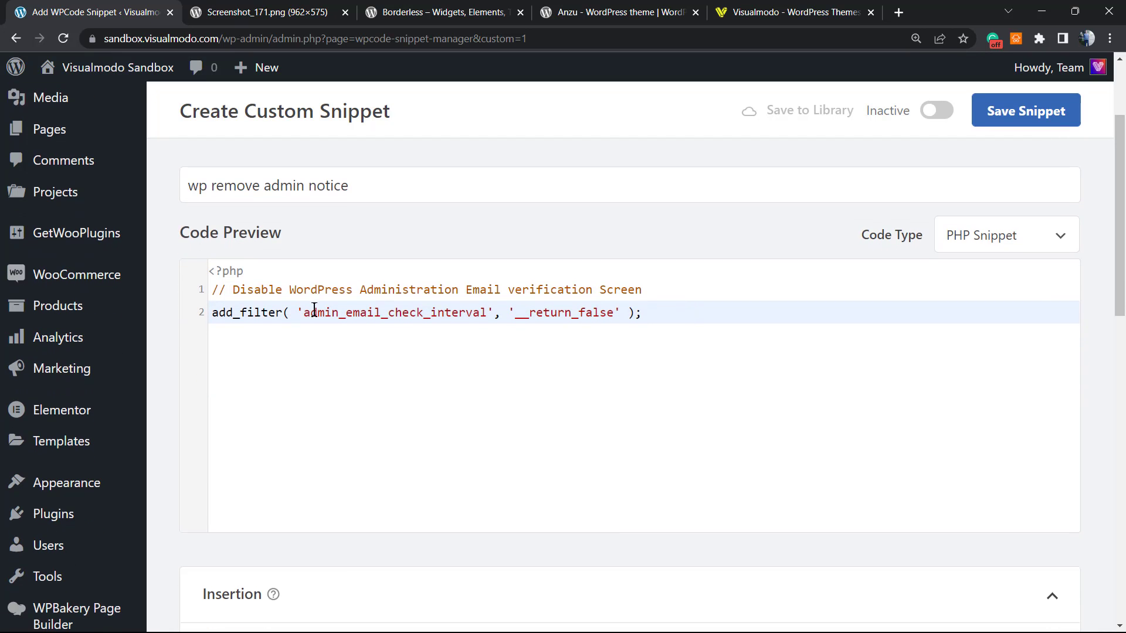
pyautogui.scroll(-5, 276, 306)
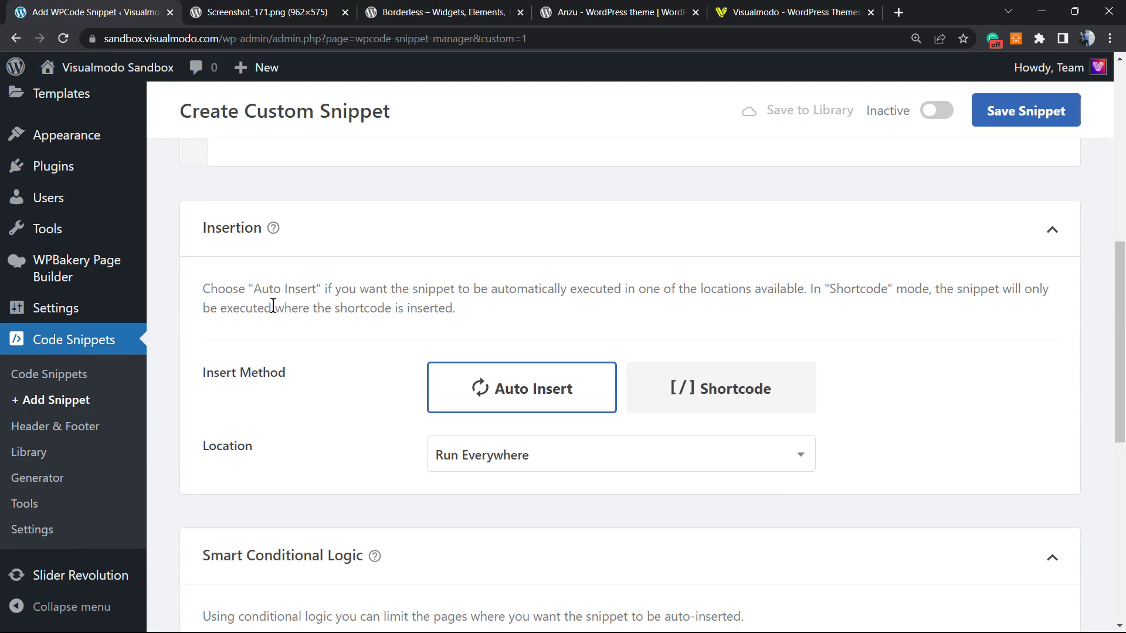
pyautogui.scroll(-4, 403, 480)
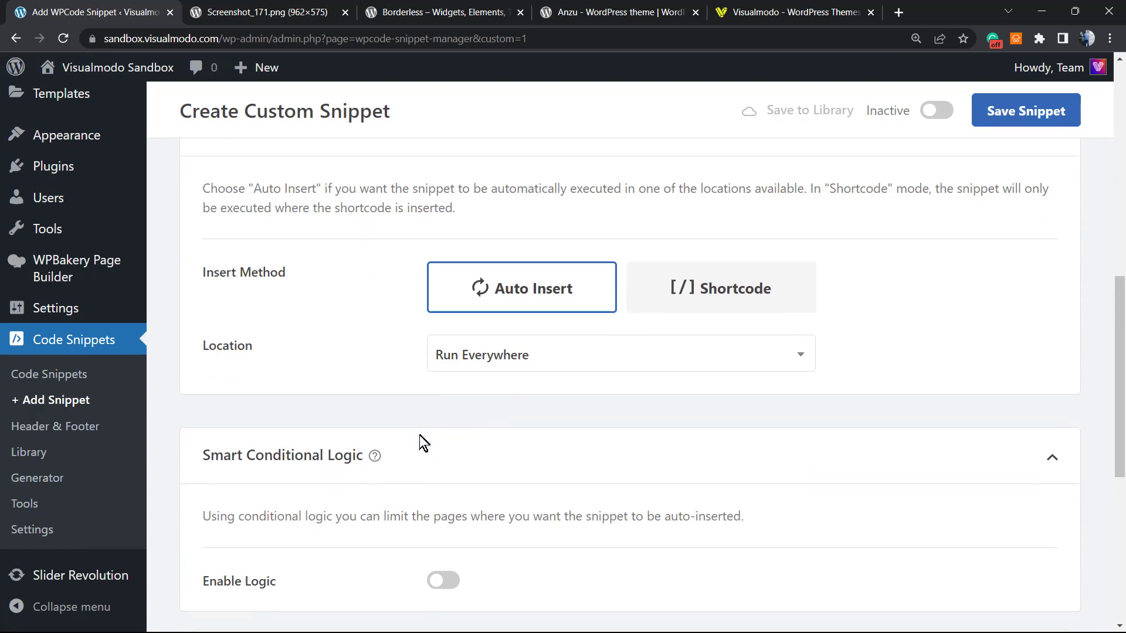
pyautogui.scroll(10, 525, 354)
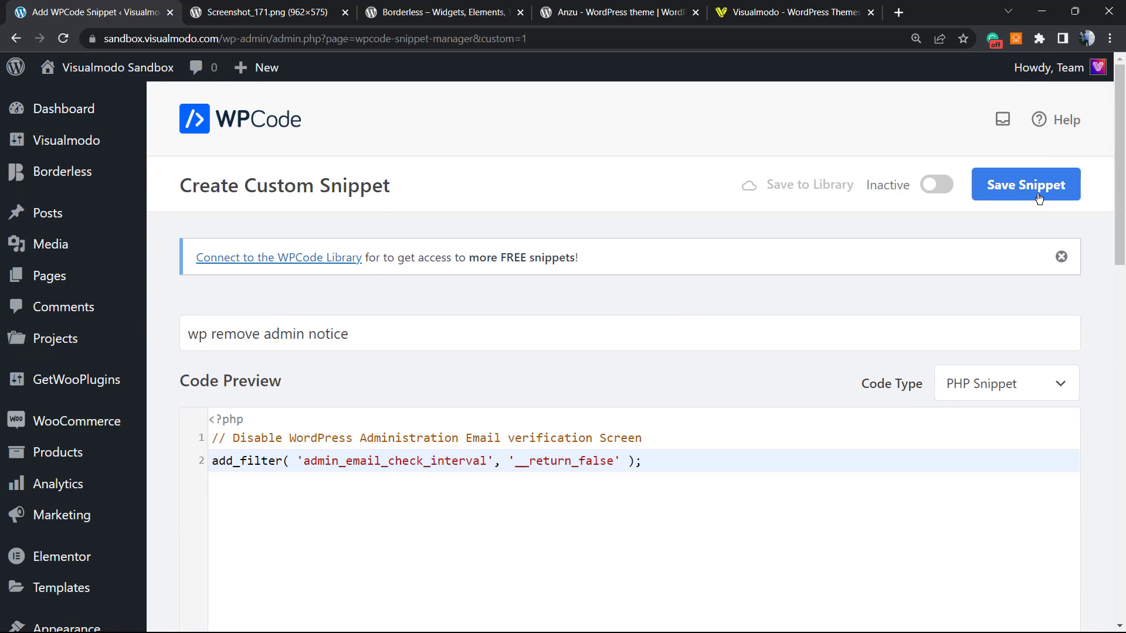
# - Save 'wp remove admin notice', switch it from Inactive to Active, and update it
pyautogui.click(995, 201)
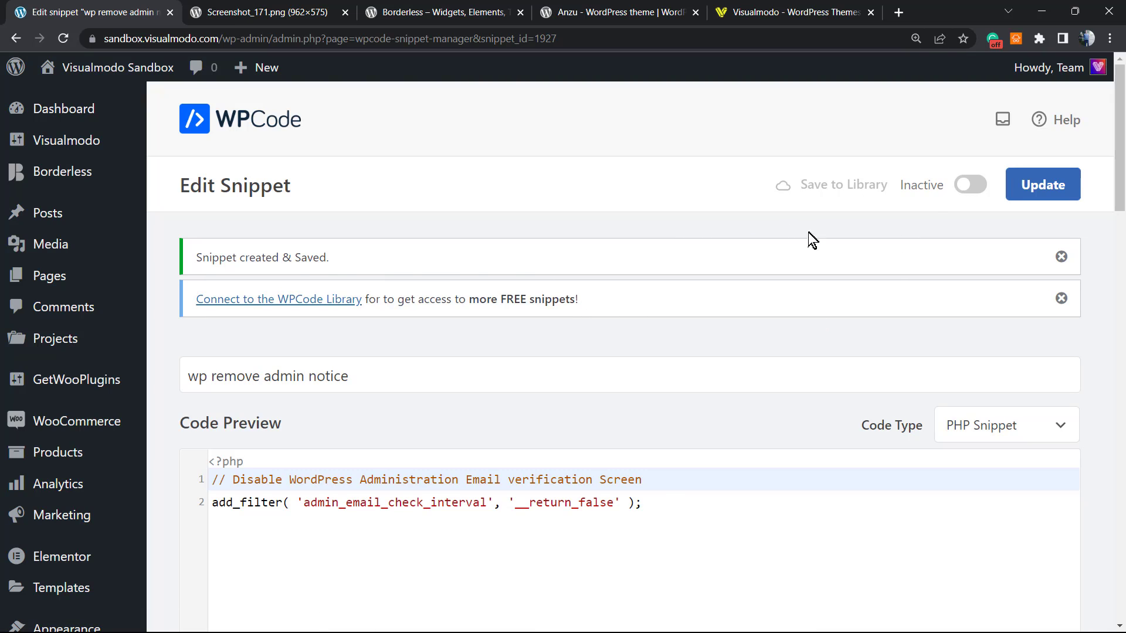
pyautogui.doubleClick(920, 184)
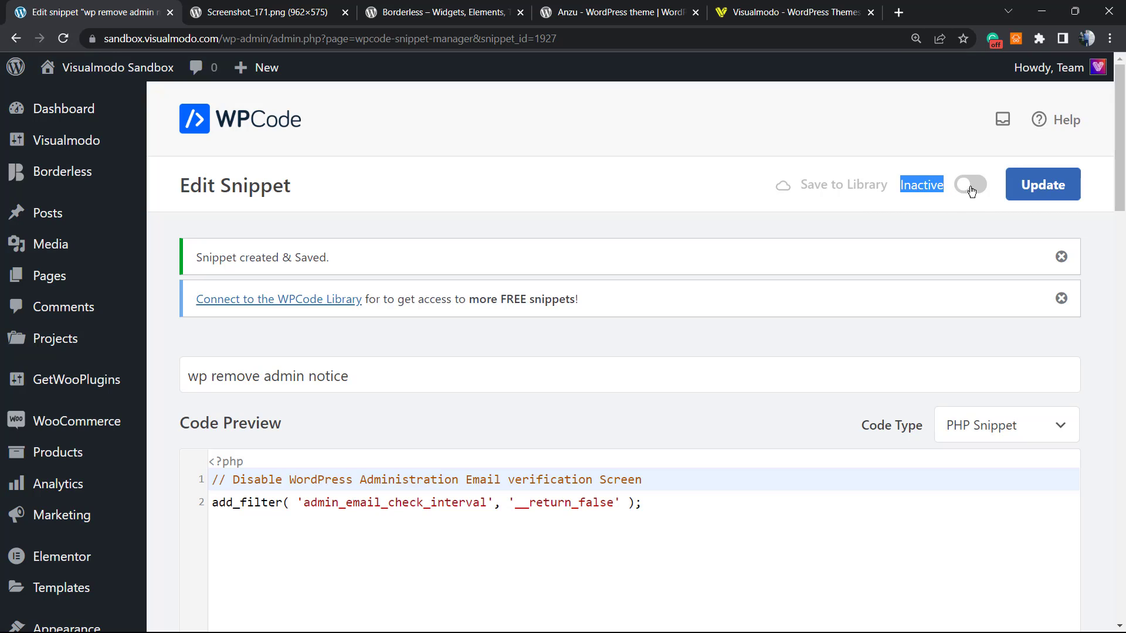
pyautogui.click(970, 186)
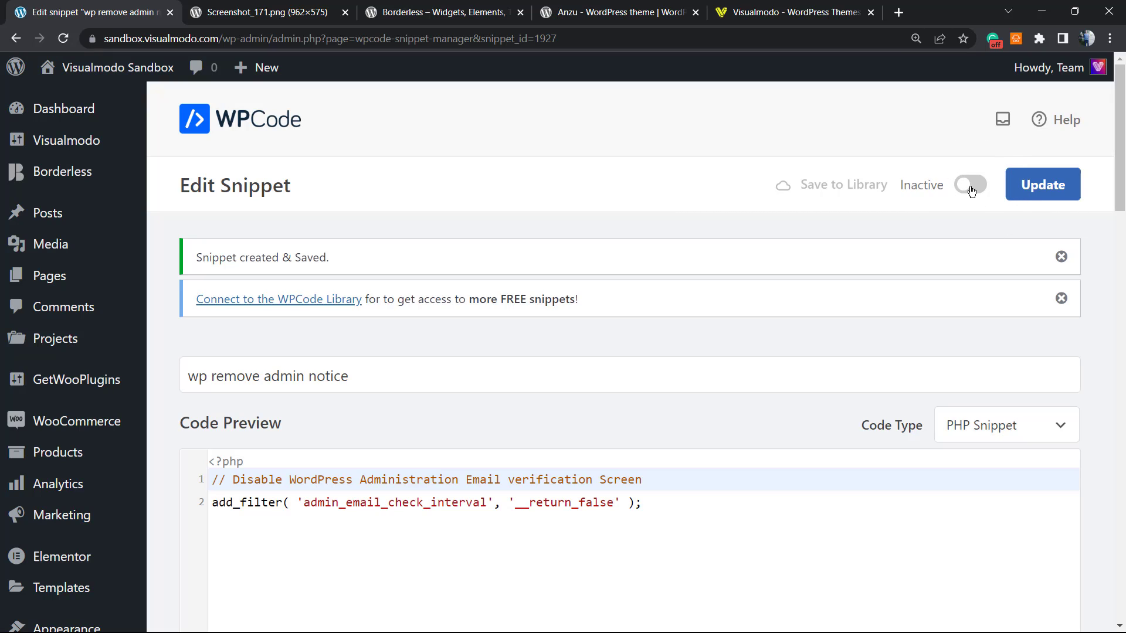
pyautogui.click(1038, 198)
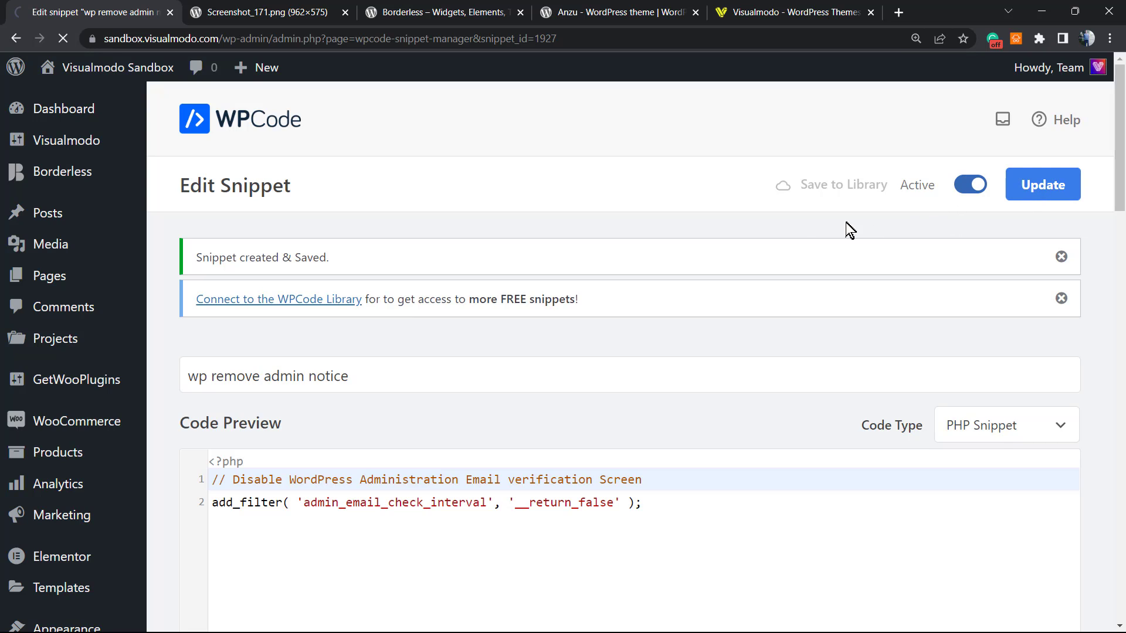
pyautogui.click(1036, 189)
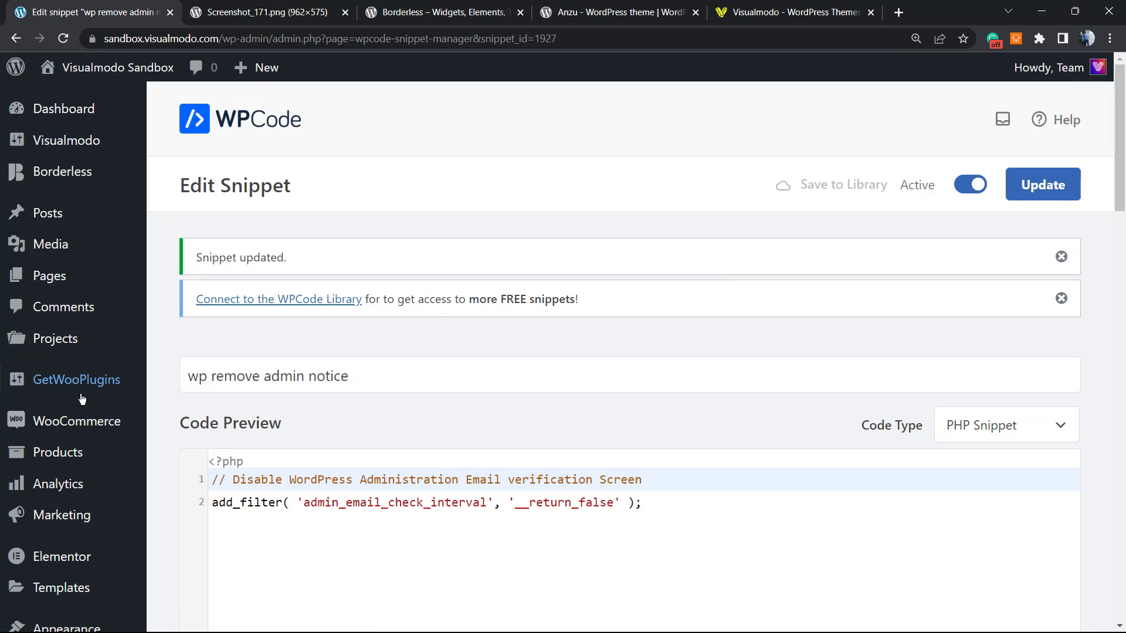
pyautogui.scroll(-7, 205, 412)
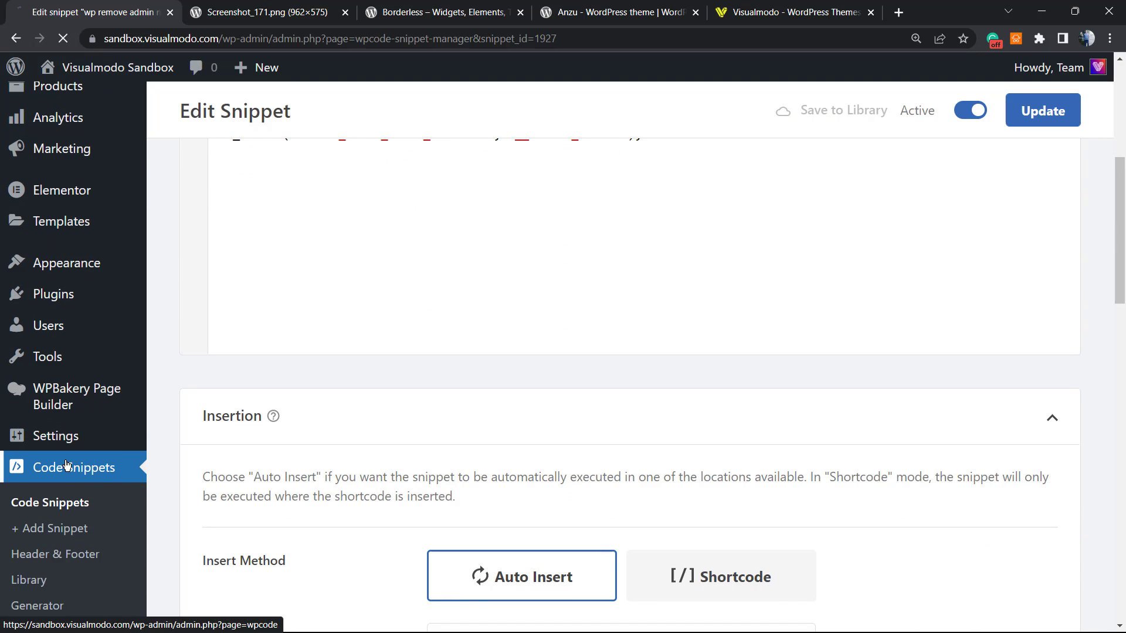
# - Open the All Snippets list and confirm 'wp remove admin notice' shows as active
pyautogui.click(104, 469)
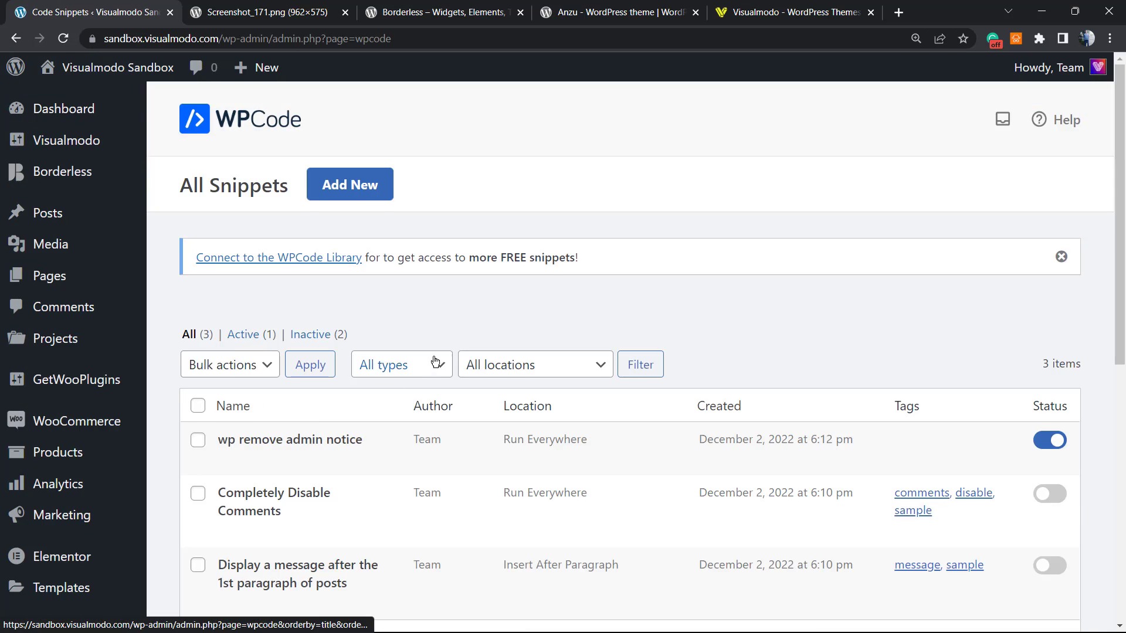
pyautogui.scroll(-1, 406, 358)
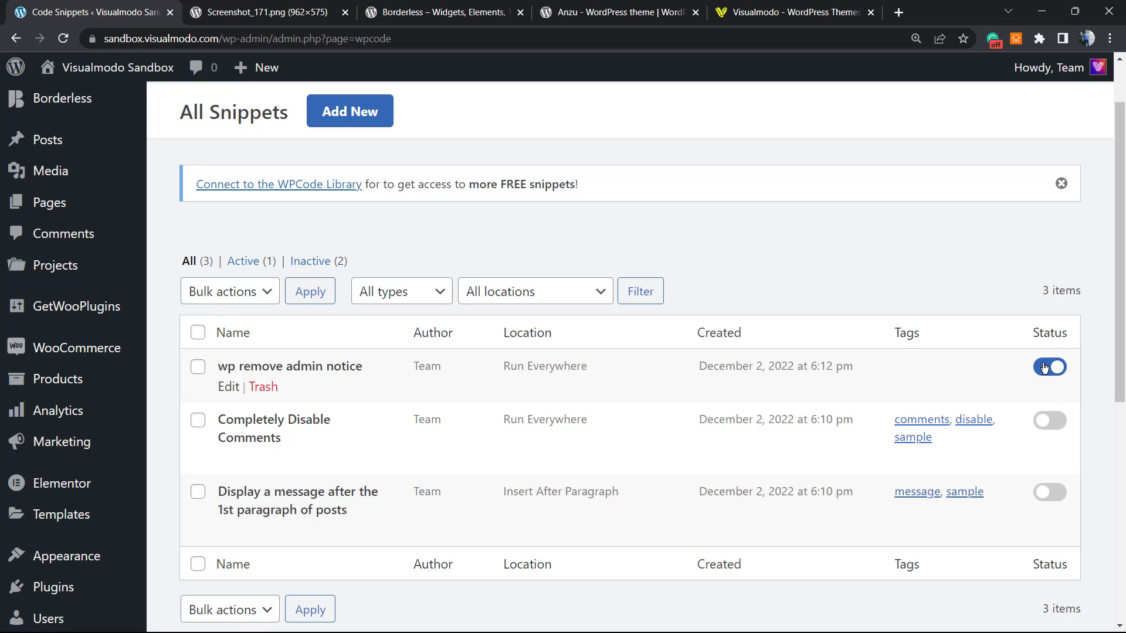
pyautogui.scroll(1, 729, 390)
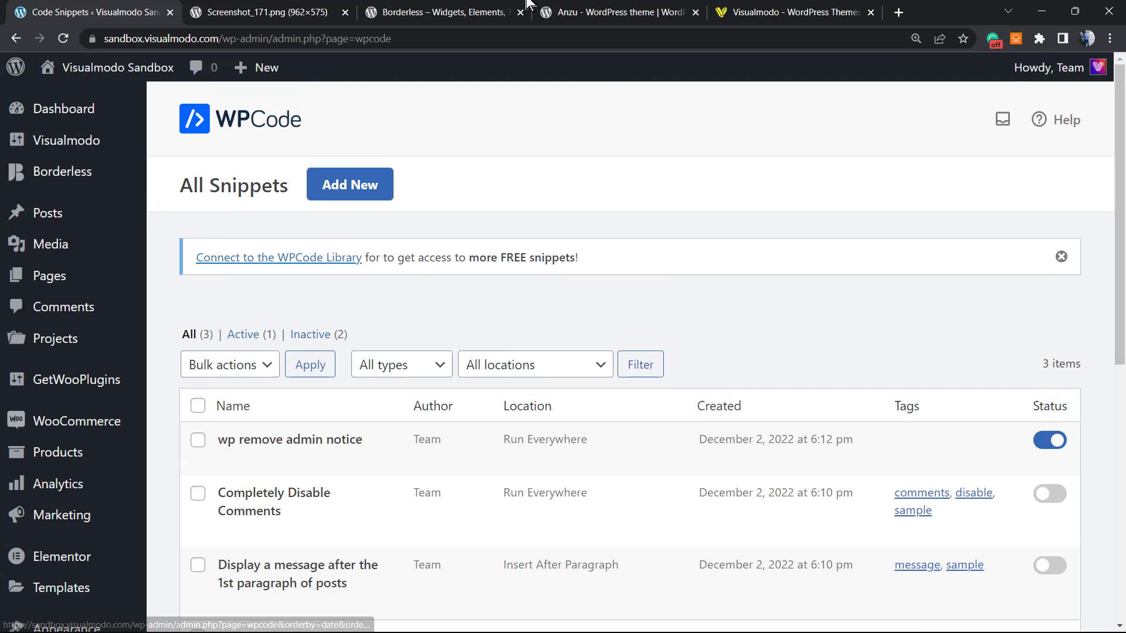
# - View the Screenshot_171.png admin email verification tab, checking the snippet list in between
pyautogui.click(317, 12)
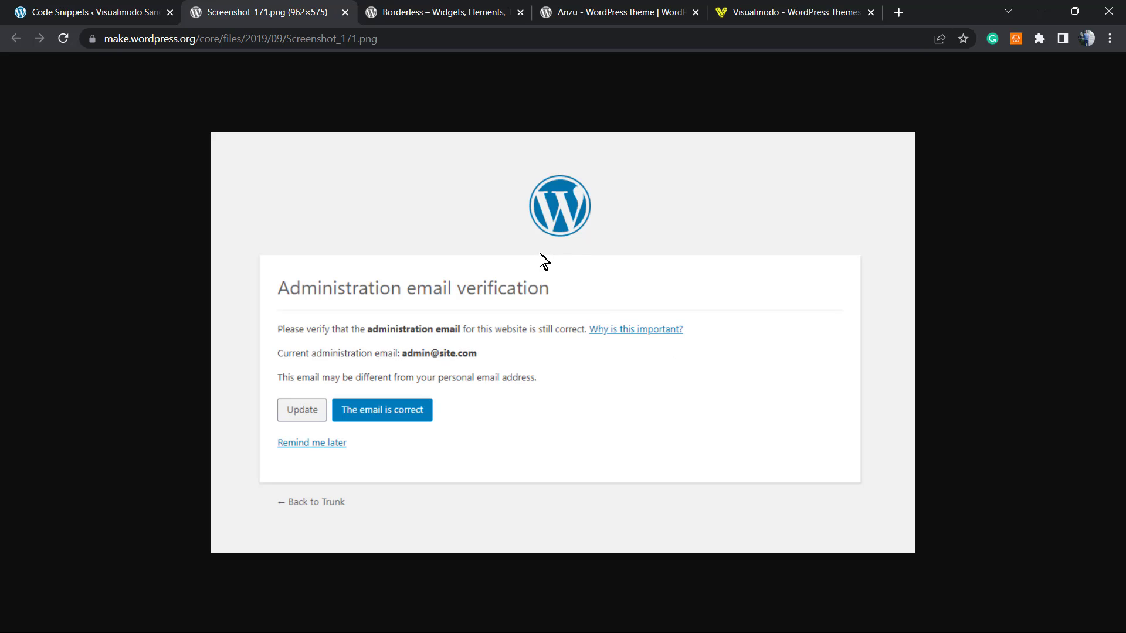
pyautogui.hotkey('ctrl', 'shift', 'Tab')
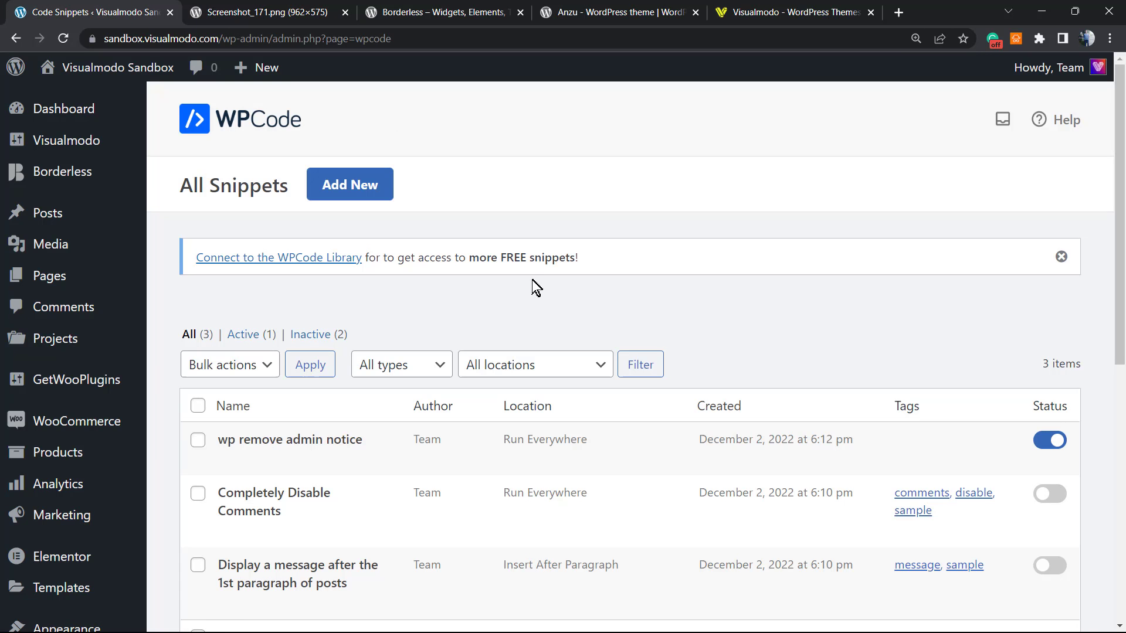
pyautogui.scroll(-4, 509, 298)
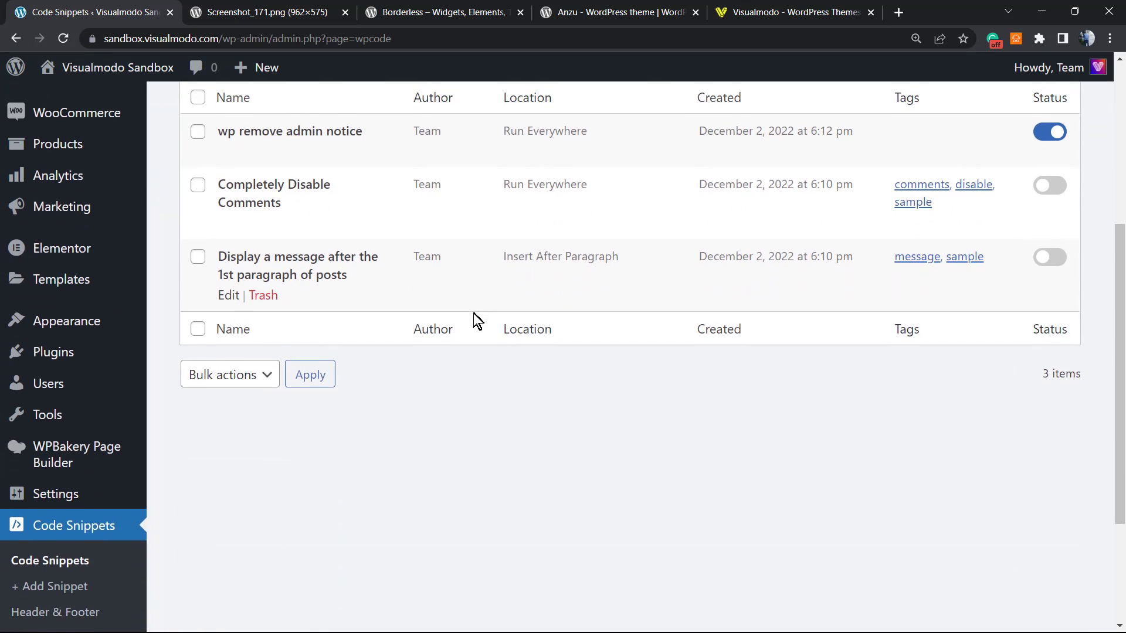
pyautogui.scroll(3, 461, 325)
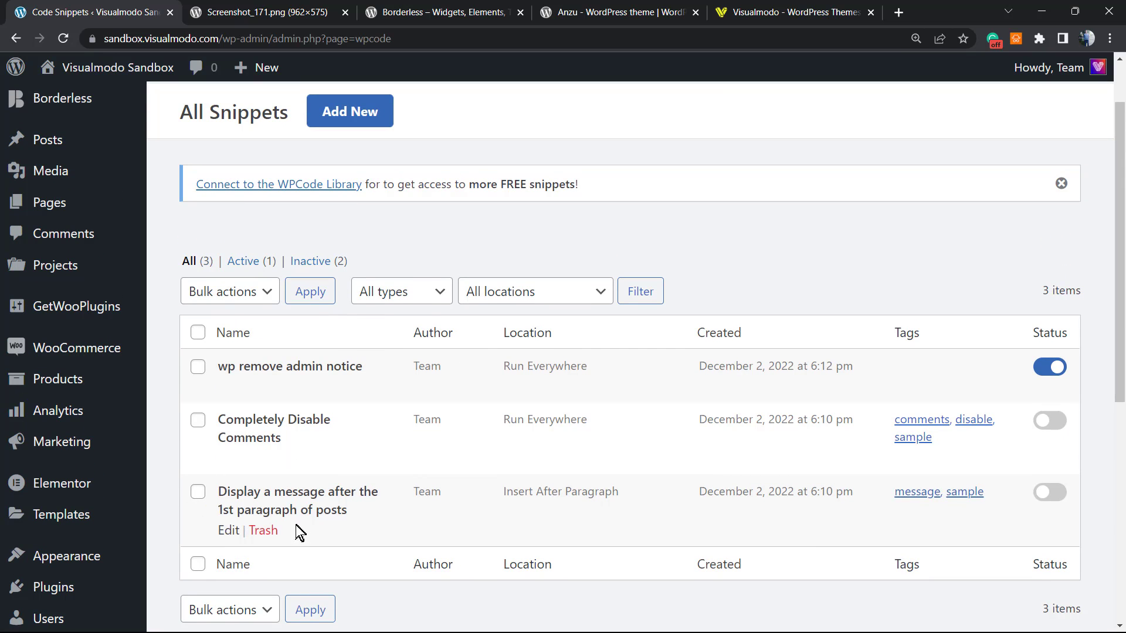
pyautogui.scroll(3, 367, 452)
pyautogui.click(299, 10)
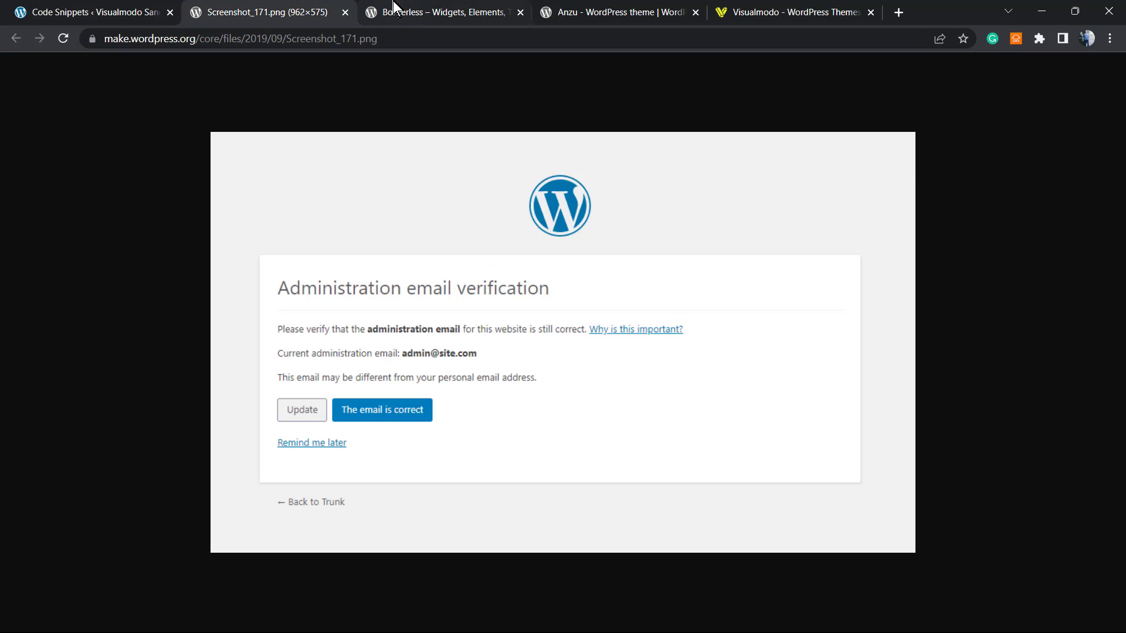
# - Look over the Borderless plugin page on WordPress.org, then return to the Code Snippets tab
pyautogui.click(394, 8)
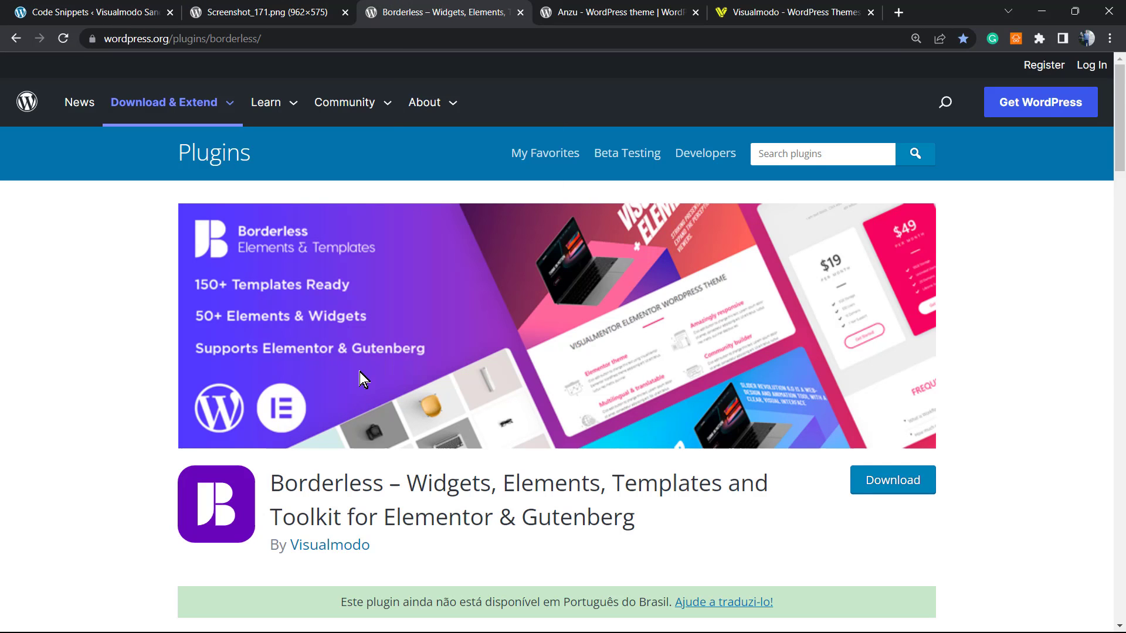
pyautogui.doubleClick(312, 491)
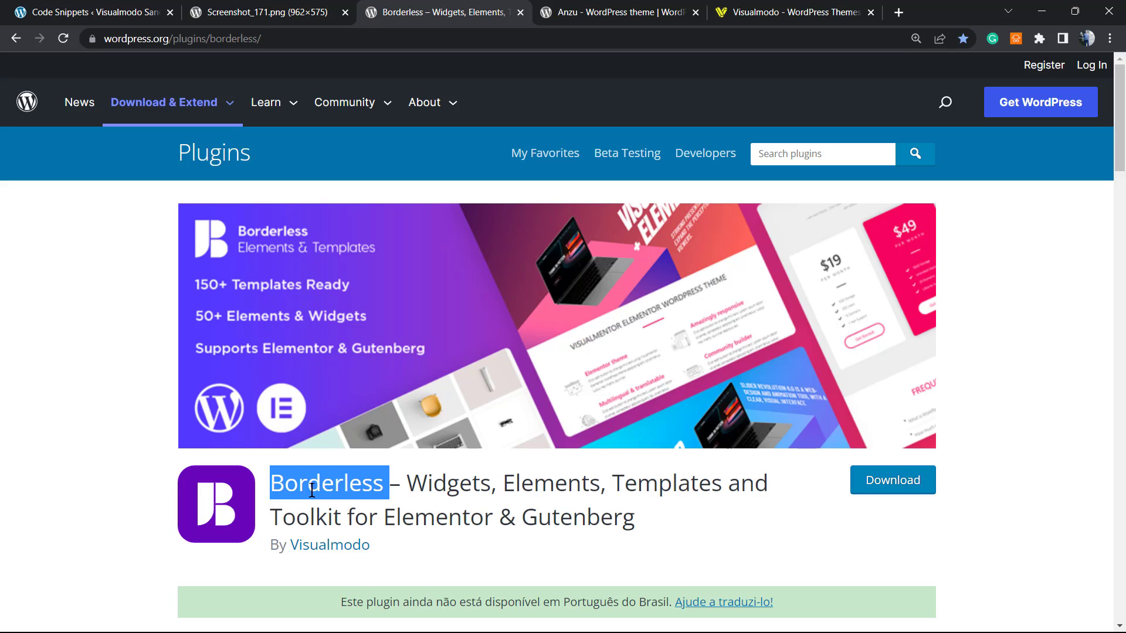
pyautogui.click(428, 482)
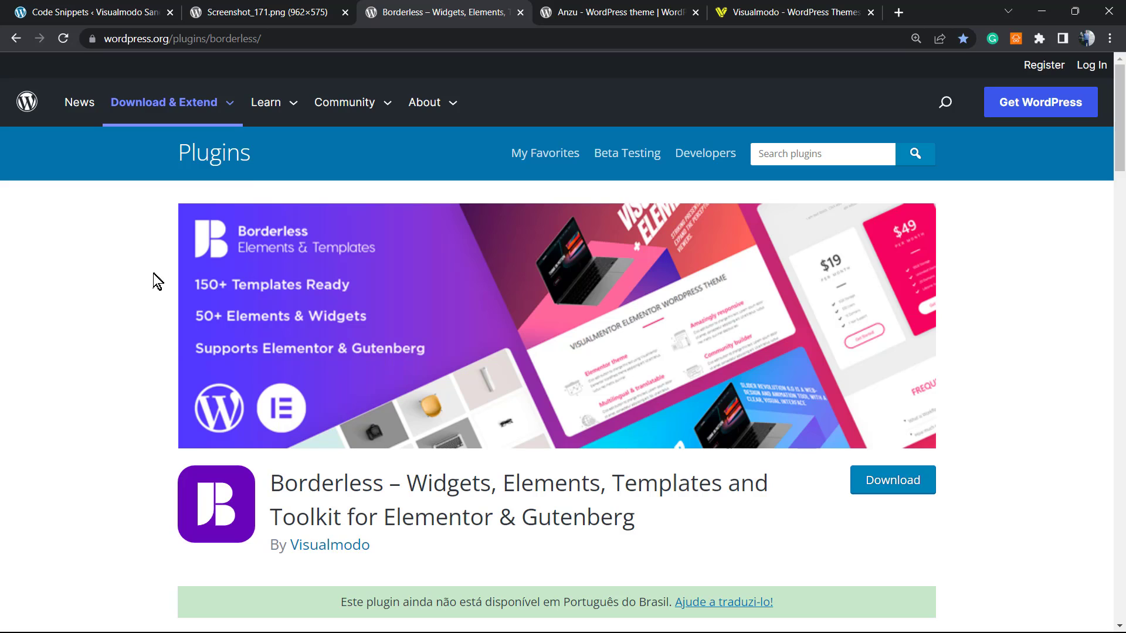
pyautogui.click(30, 9)
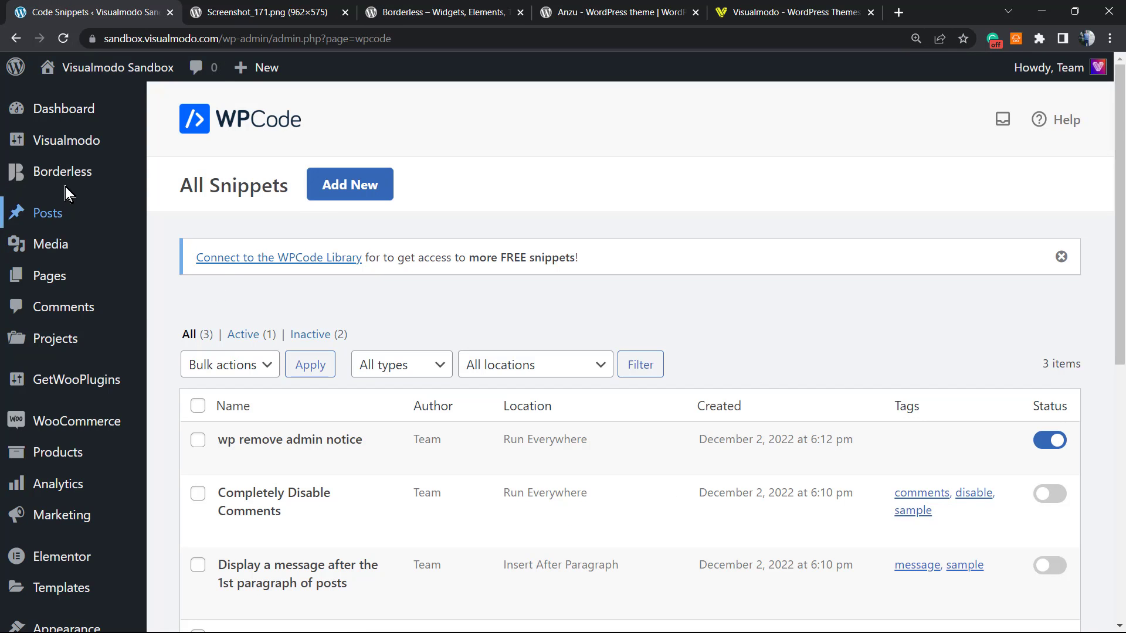
# - Browse the site templates in Borderless > Library, then switch to the Anzu theme page
pyautogui.moveTo(69, 169)
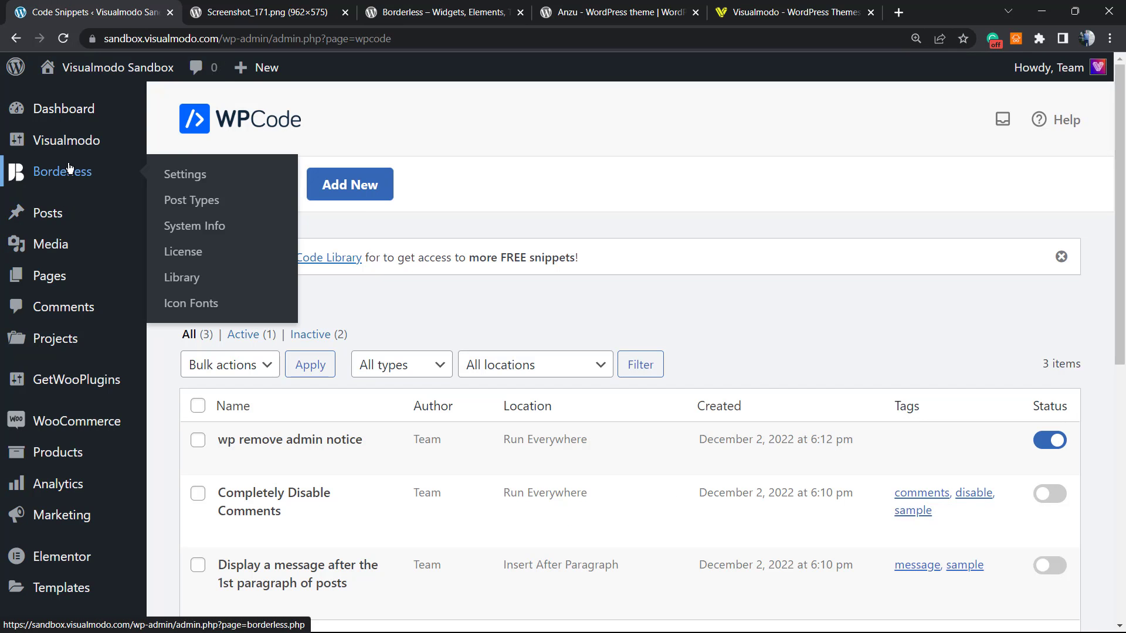
pyautogui.click(213, 279)
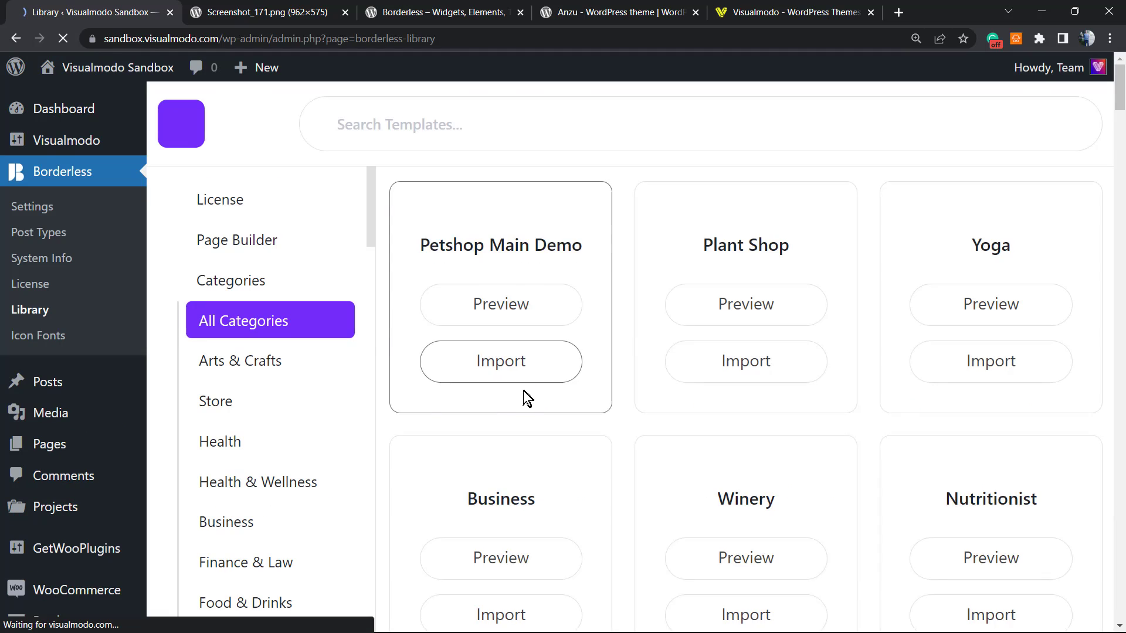
pyautogui.scroll(-6, 623, 269)
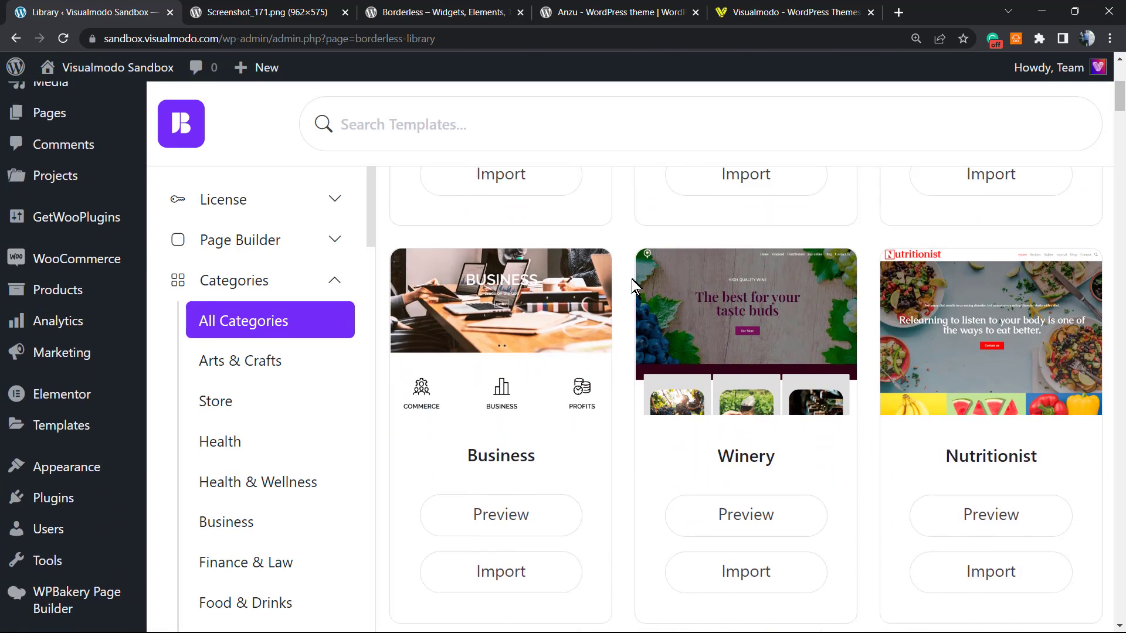
pyautogui.scroll(-5, 636, 288)
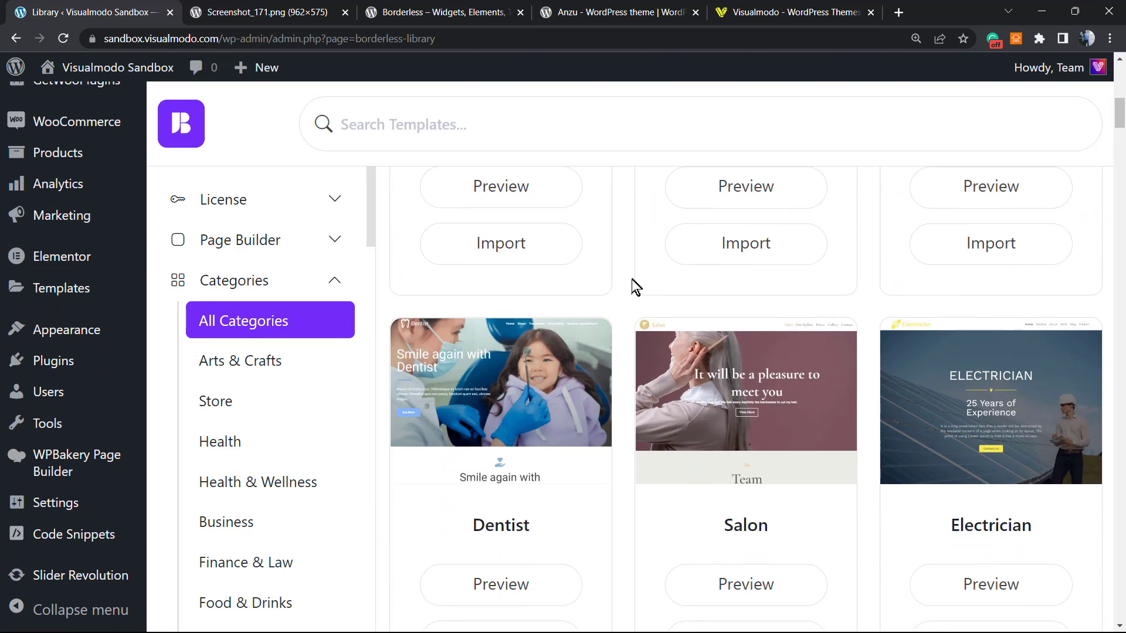
pyautogui.scroll(-3, 634, 286)
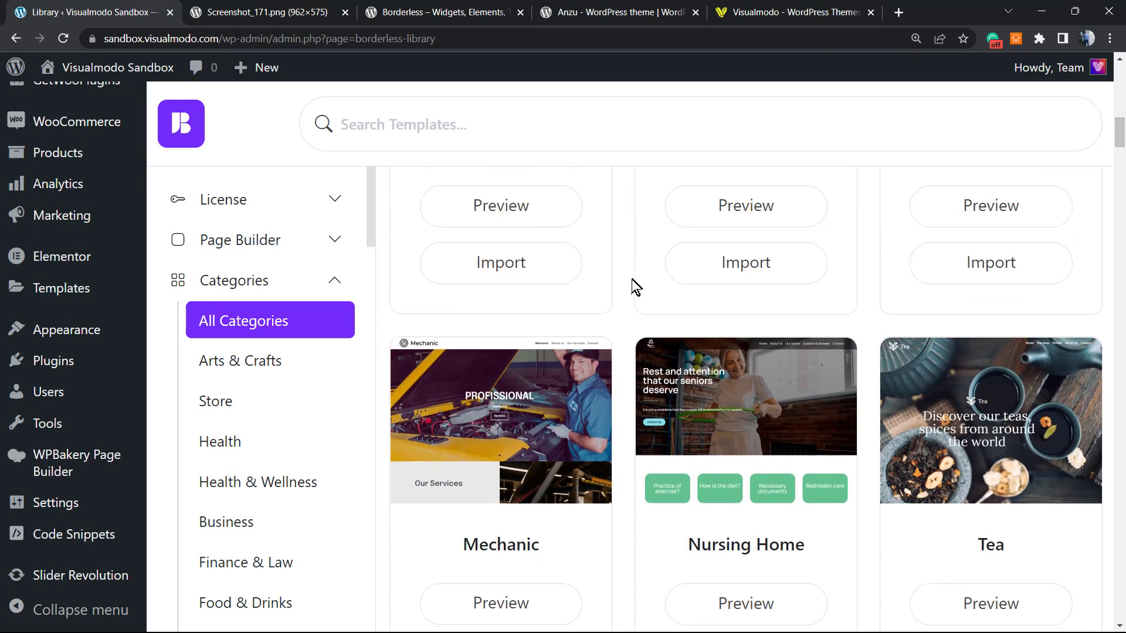
pyautogui.scroll(8, 586, 295)
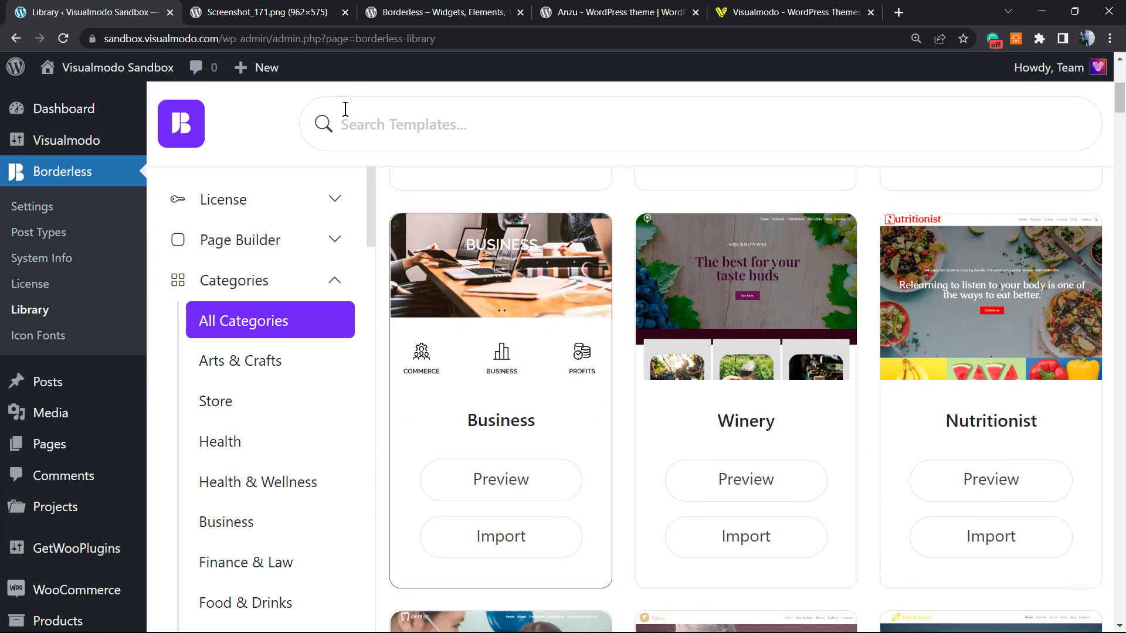
pyautogui.click(485, 12)
pyautogui.click(564, 13)
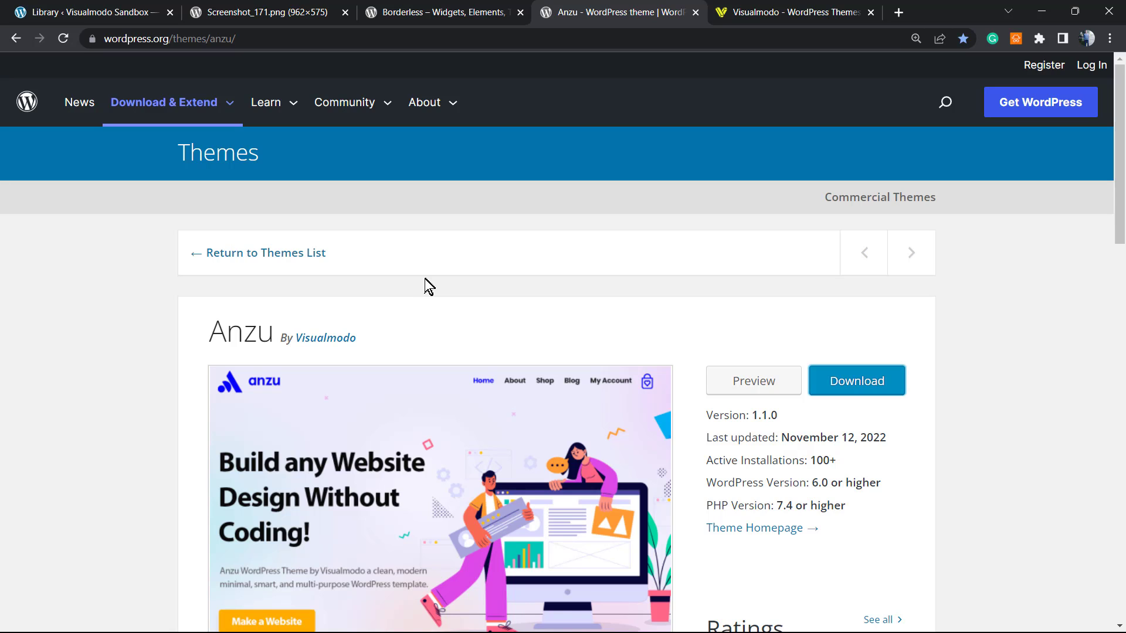
# - Switch to the Visualmodo homepage tab at visualmodo.com
pyautogui.click(719, 8)
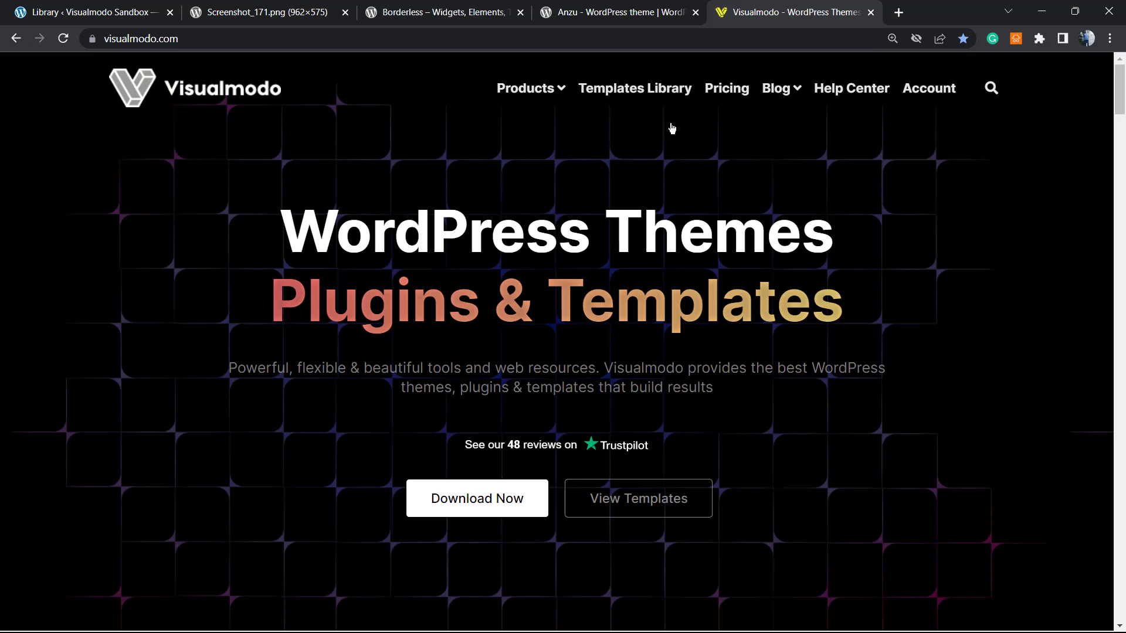
# - Browse the Visualmodo Templates Library past Winery 2, Mining and Modeling Agency to Ballet and Crossfit
pyautogui.click(630, 98)
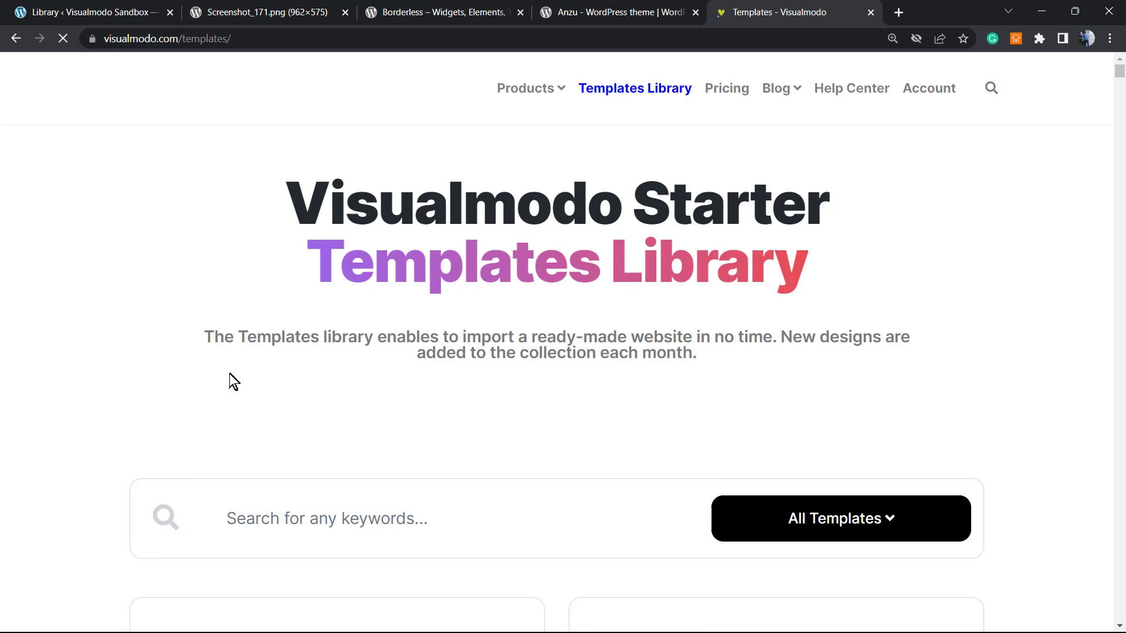
pyautogui.scroll(-5, 230, 375)
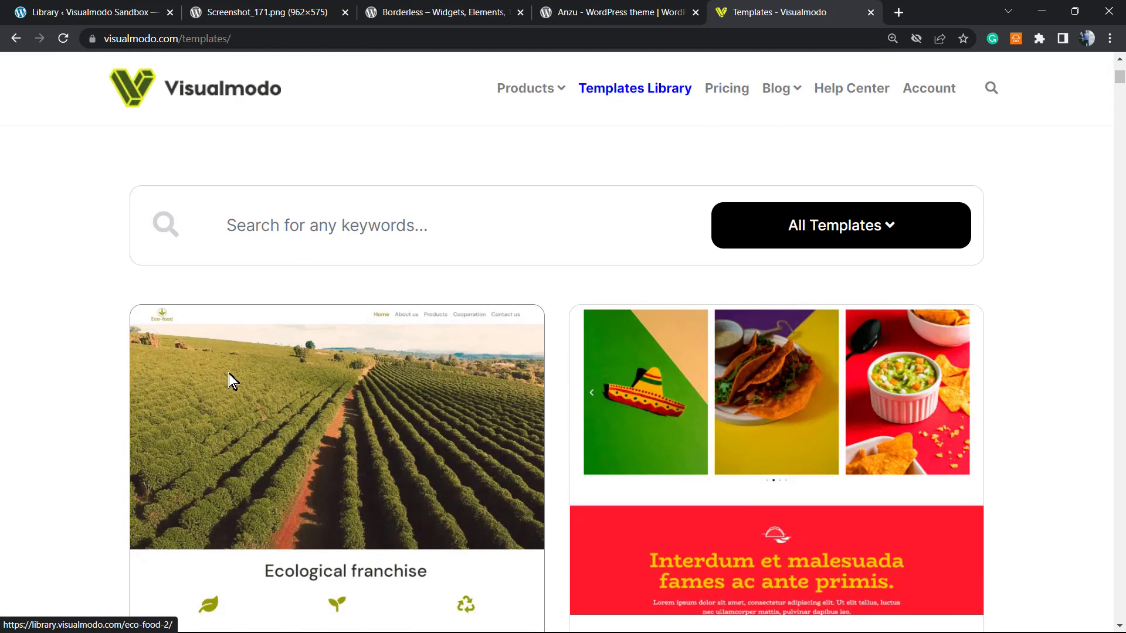
pyautogui.scroll(-10, 230, 379)
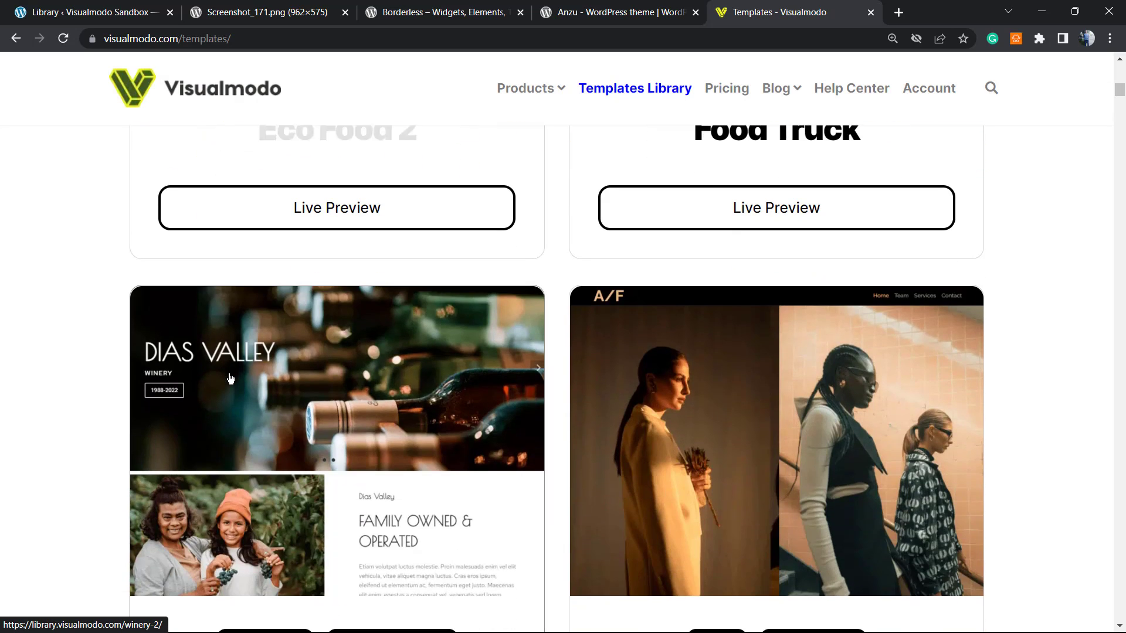
pyautogui.scroll(-11, 230, 378)
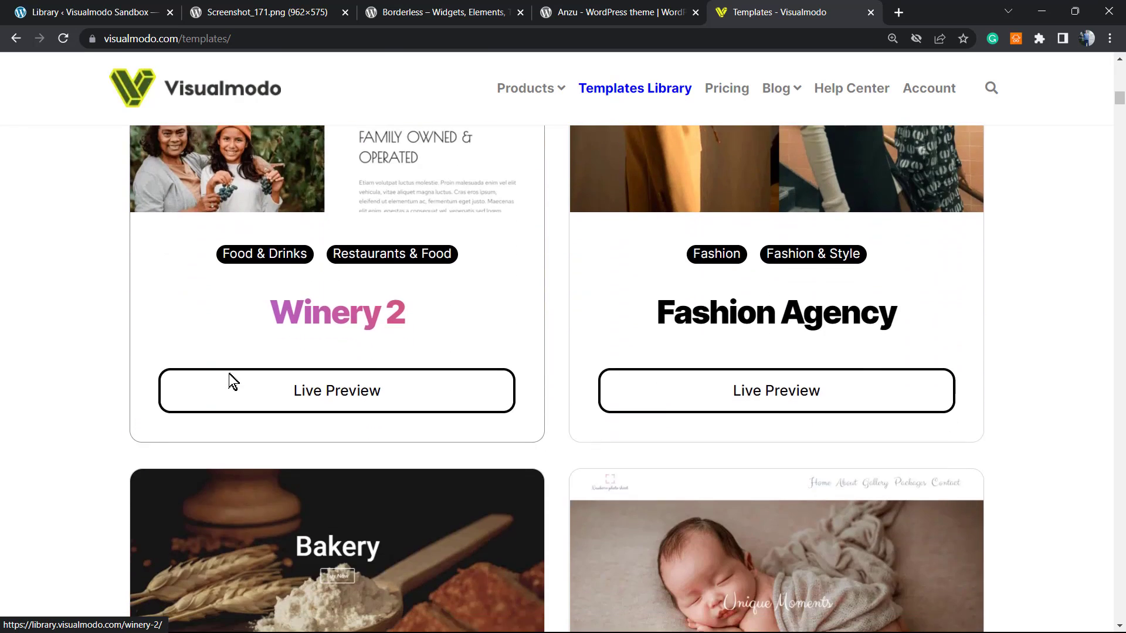
pyautogui.scroll(-16, 230, 378)
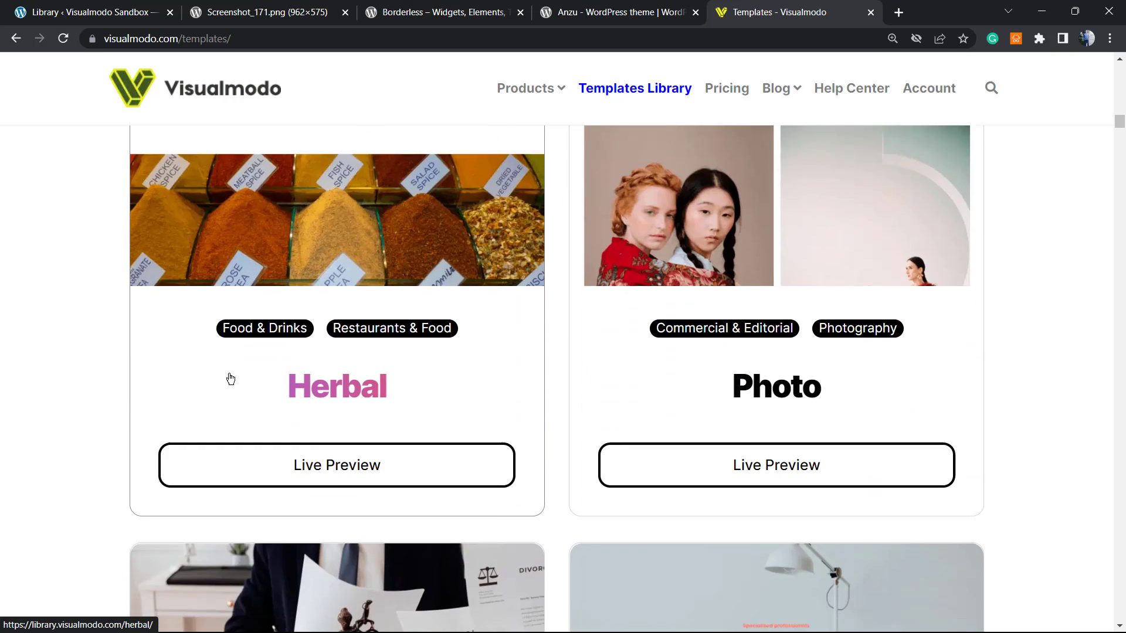
pyautogui.scroll(-19, 230, 378)
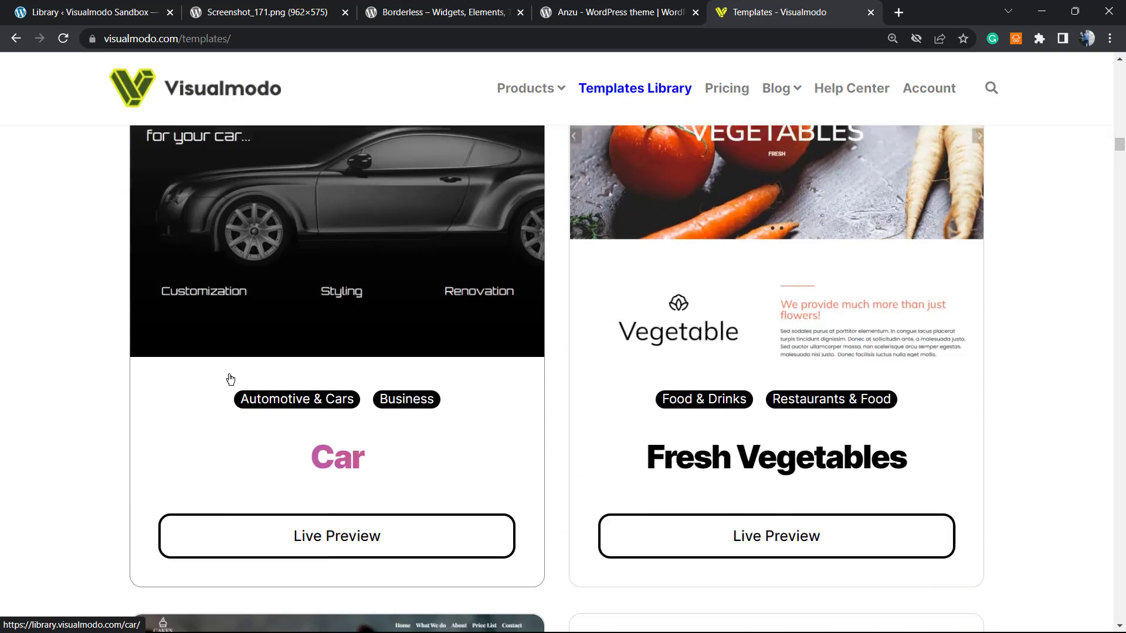
pyautogui.scroll(-14, 230, 380)
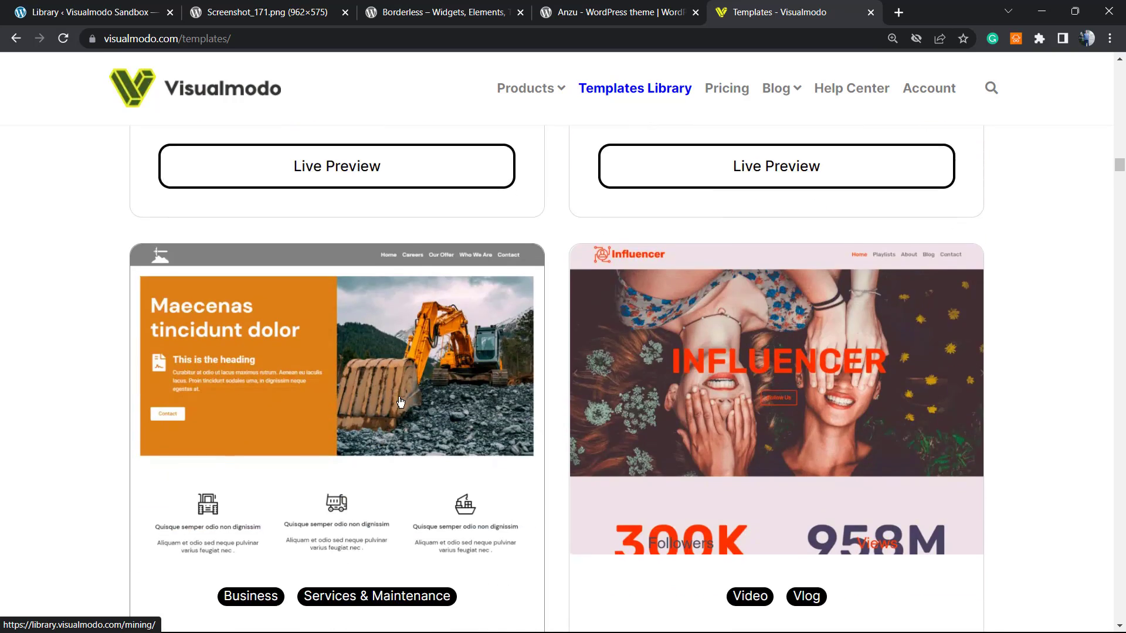
pyautogui.scroll(-2, 399, 401)
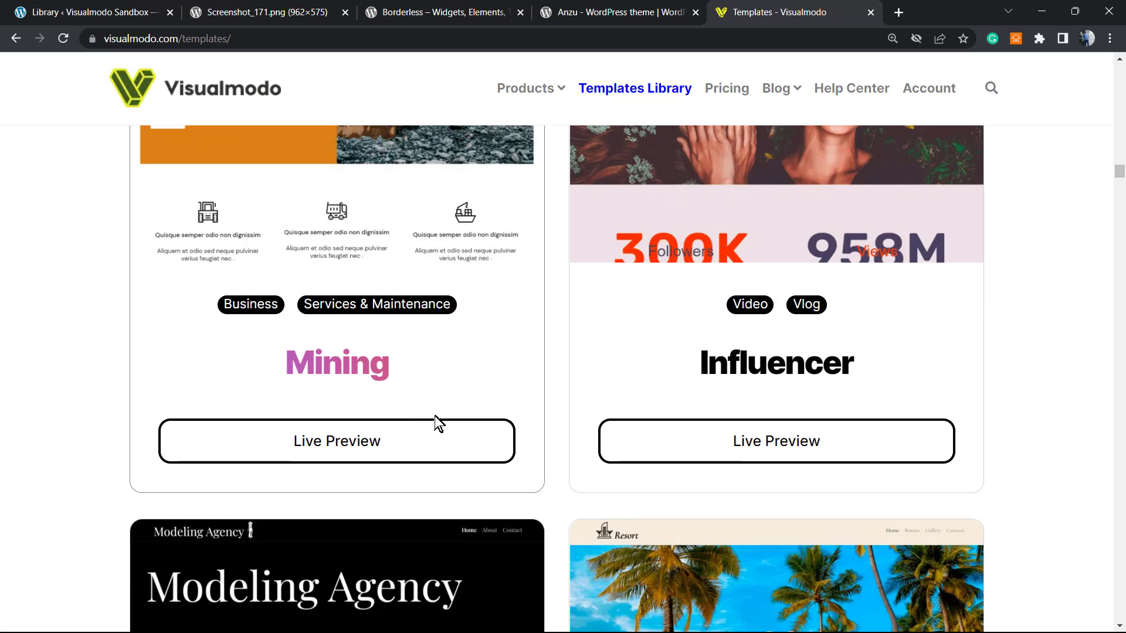
pyautogui.scroll(-9, 465, 381)
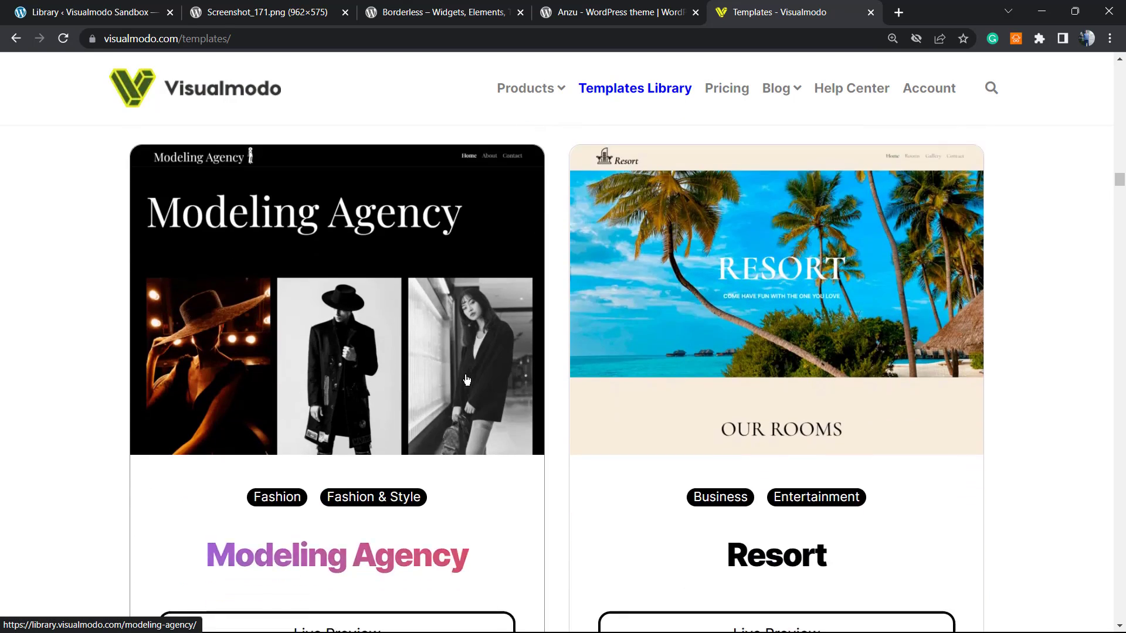
pyautogui.scroll(-15, 467, 382)
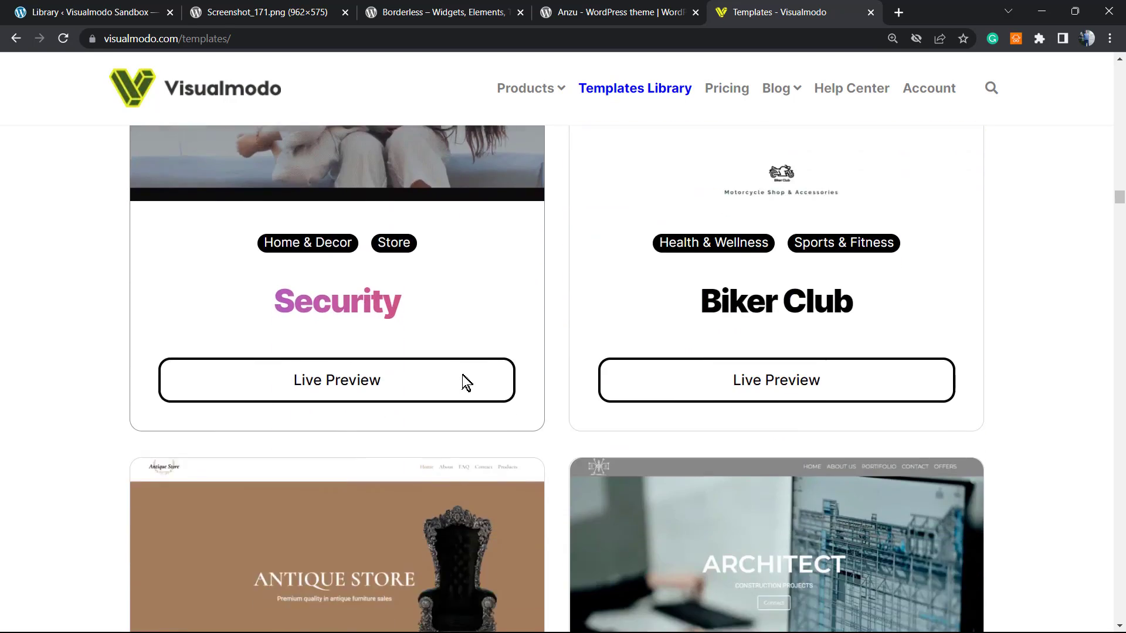
pyautogui.scroll(-10, 463, 379)
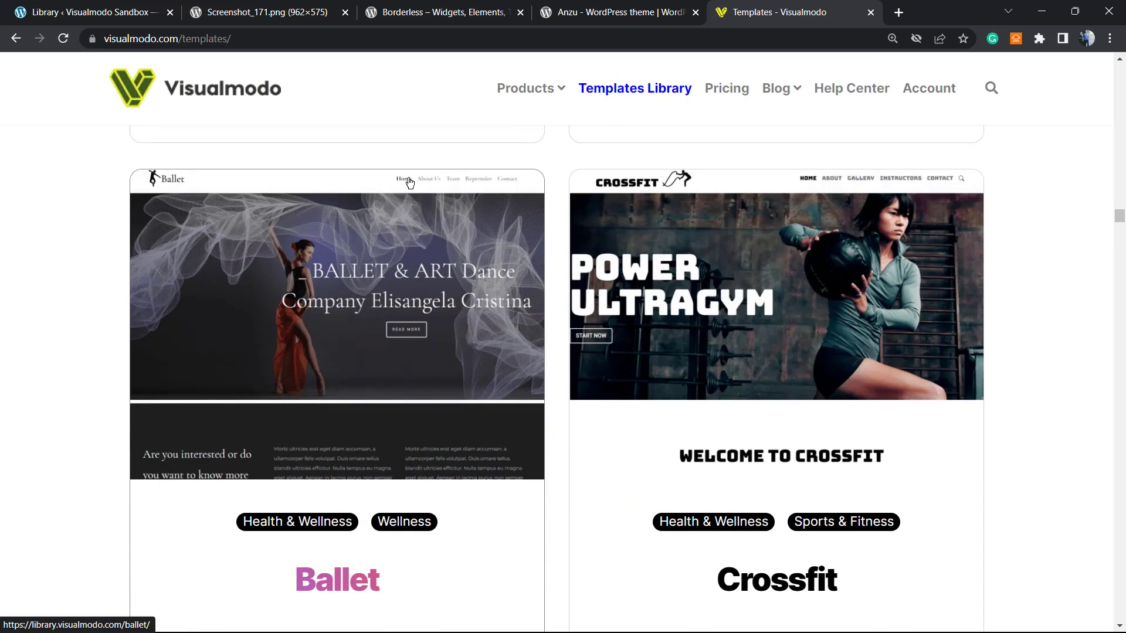